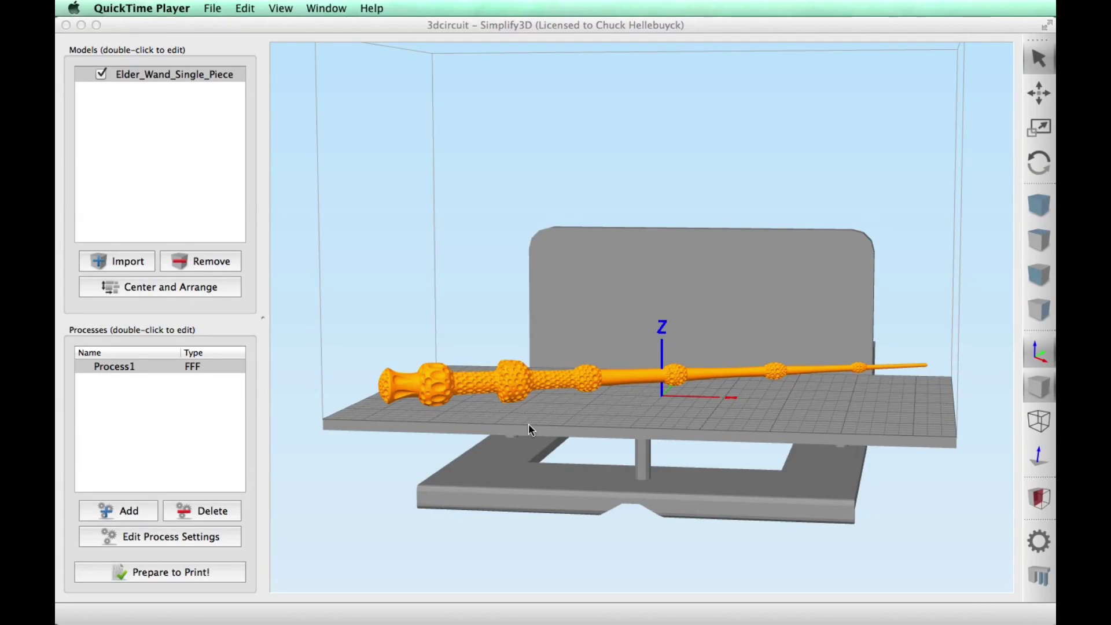
- Orbit the build-plate view around the loaded Elder_Wand_Single_Piece model
drag(529, 424, 550, 449)
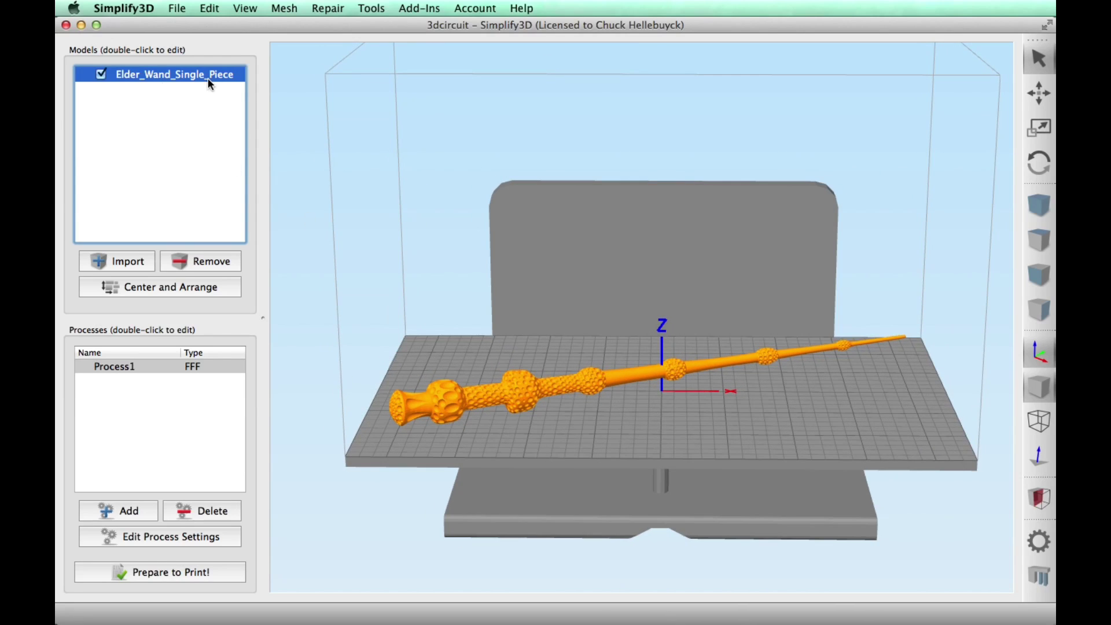
double_click(521, 405)
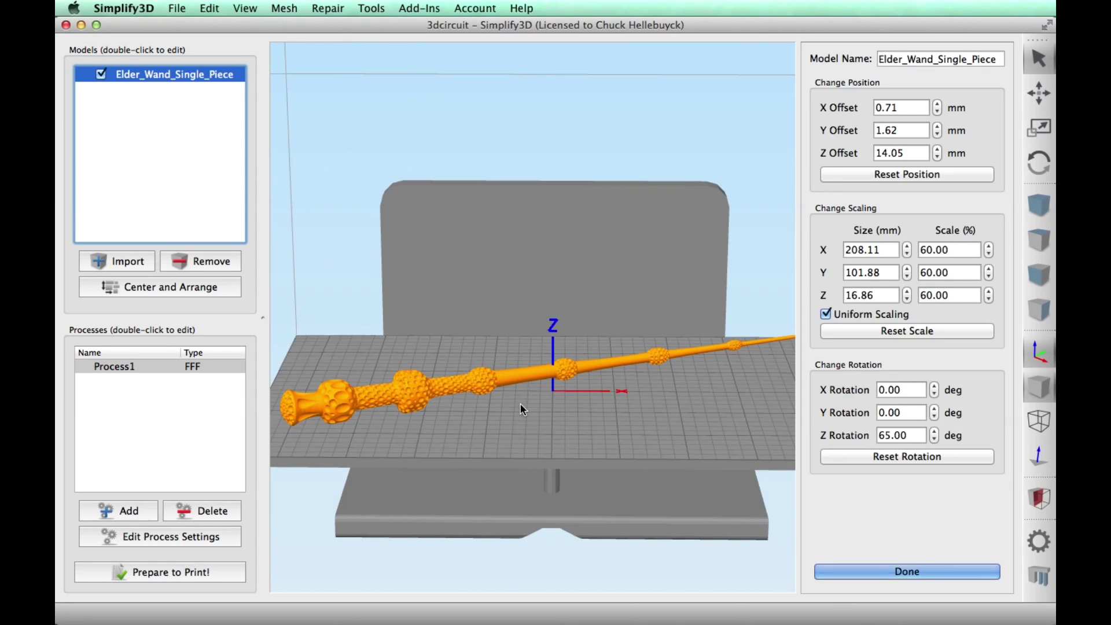
double_click(949, 250)
double_click(910, 435)
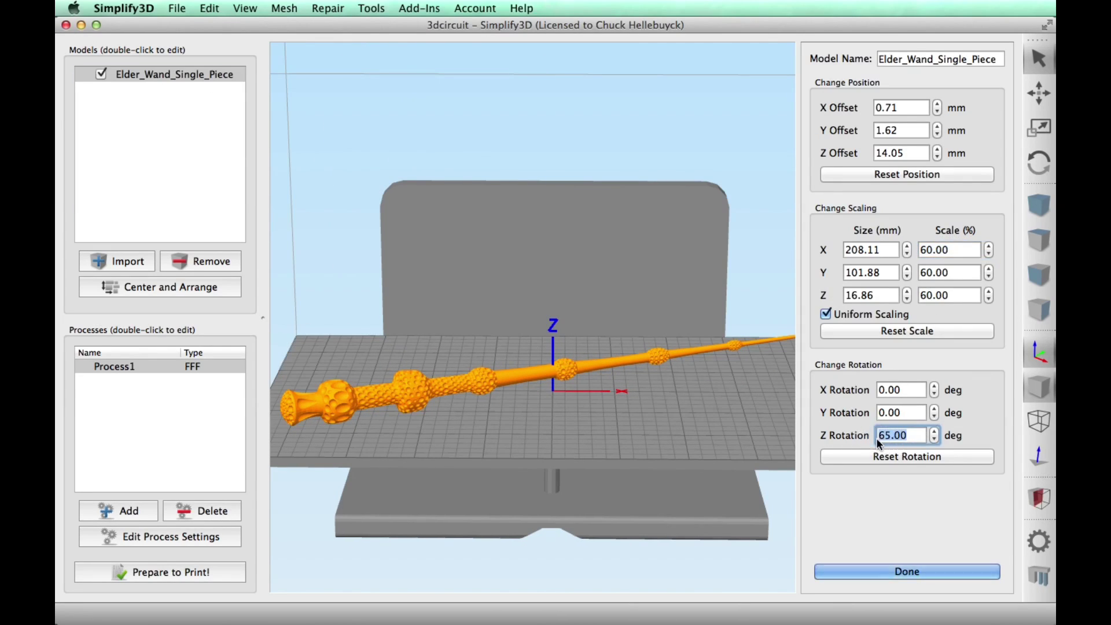
click(900, 574)
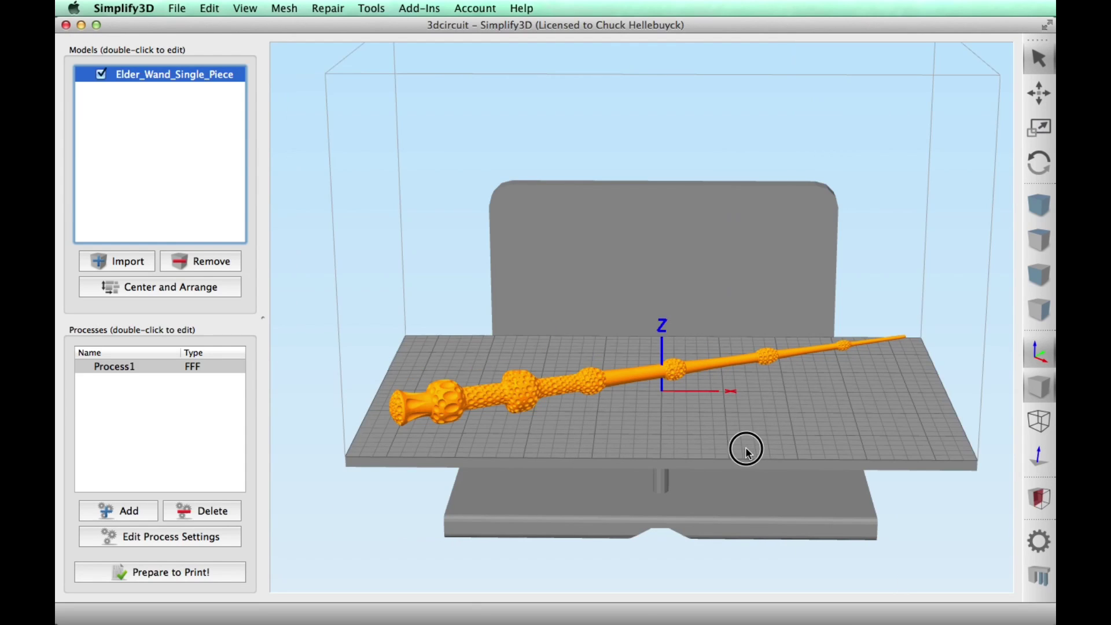
mouse_move(747, 452)
mouse_down()
mouse_move(734, 401)
mouse_move(696, 397)
mouse_move(745, 464)
mouse_up()
- Generate automatic supports under the Elder Wand
click(370, 8)
click(439, 101)
drag(357, 49, 299, 61)
click(220, 183)
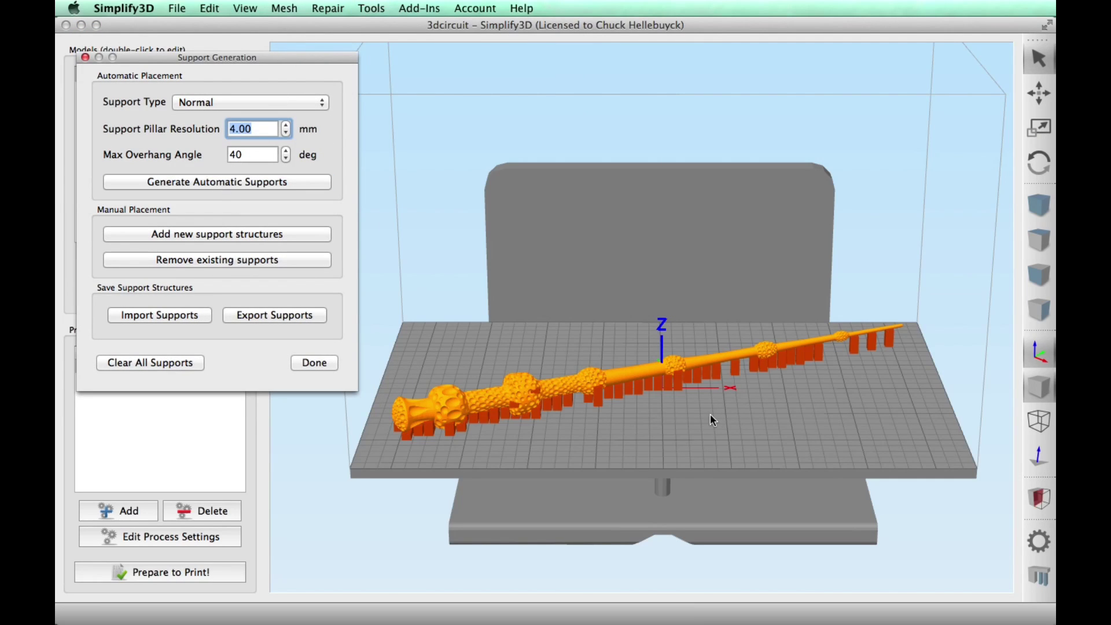
- Clear all supports and regenerate denser build-platform-only pillars at 2.00 mm resolution
drag(743, 461, 544, 403)
drag(657, 426, 675, 421)
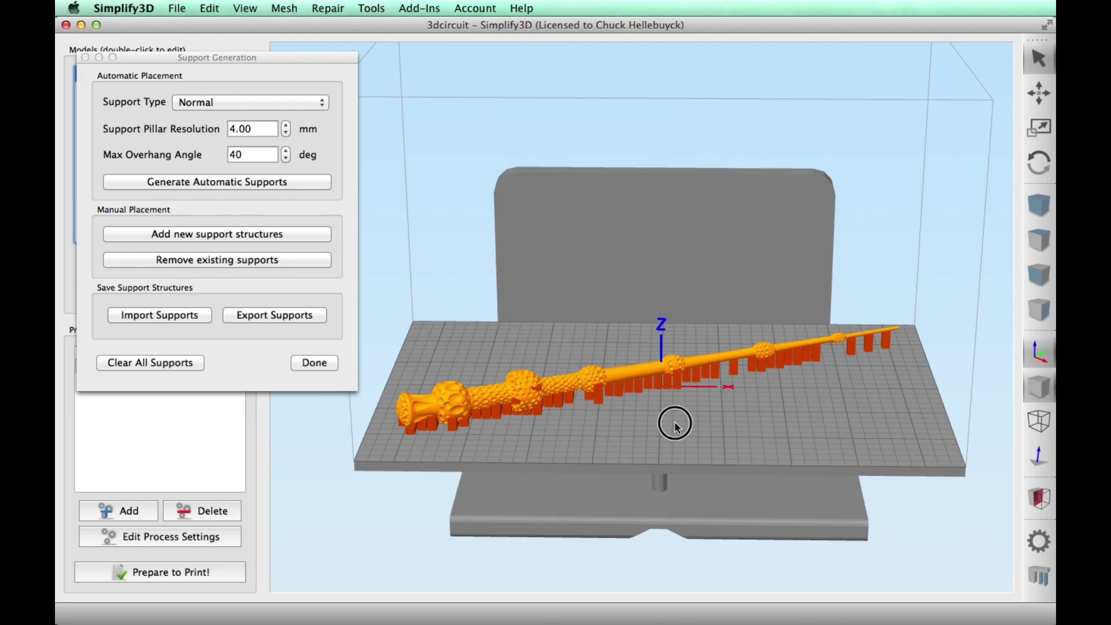
click(150, 362)
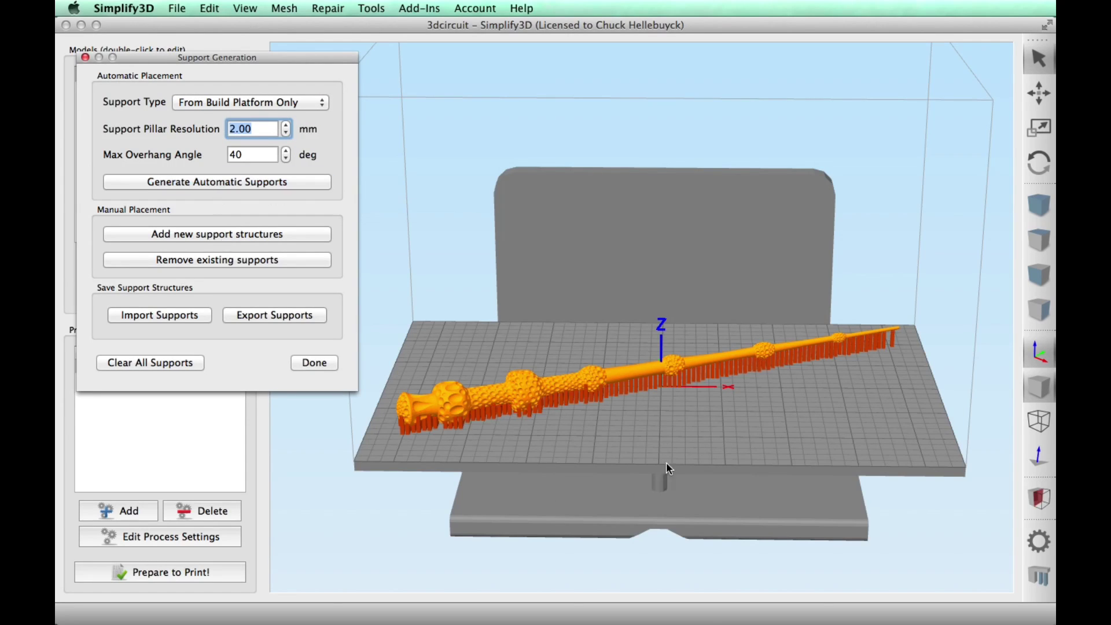
drag(666, 461, 623, 421)
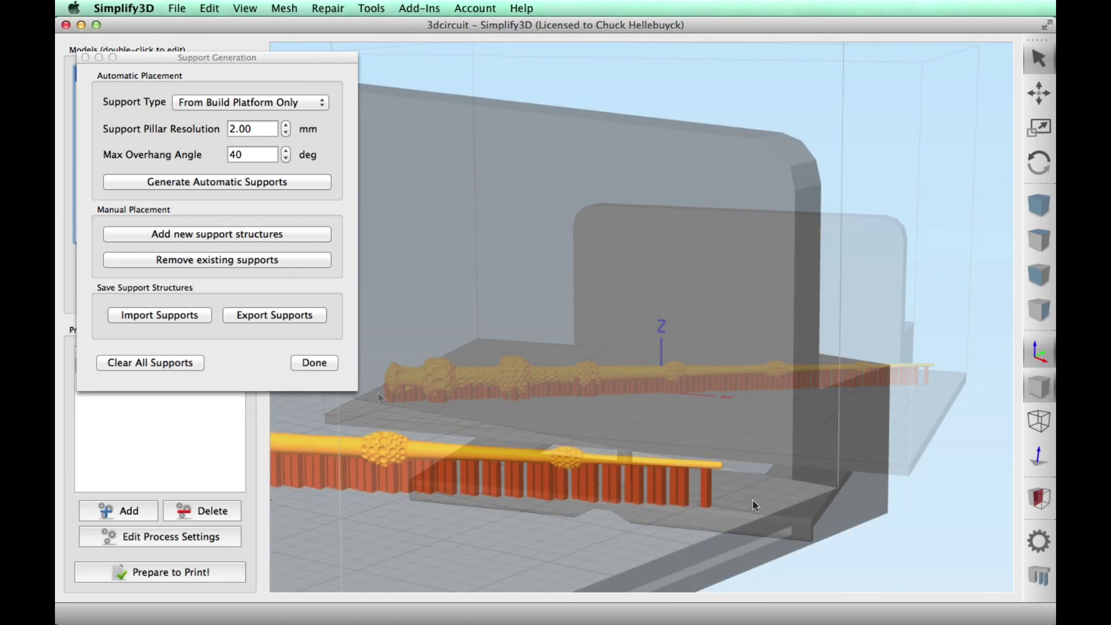
drag(755, 505, 694, 447)
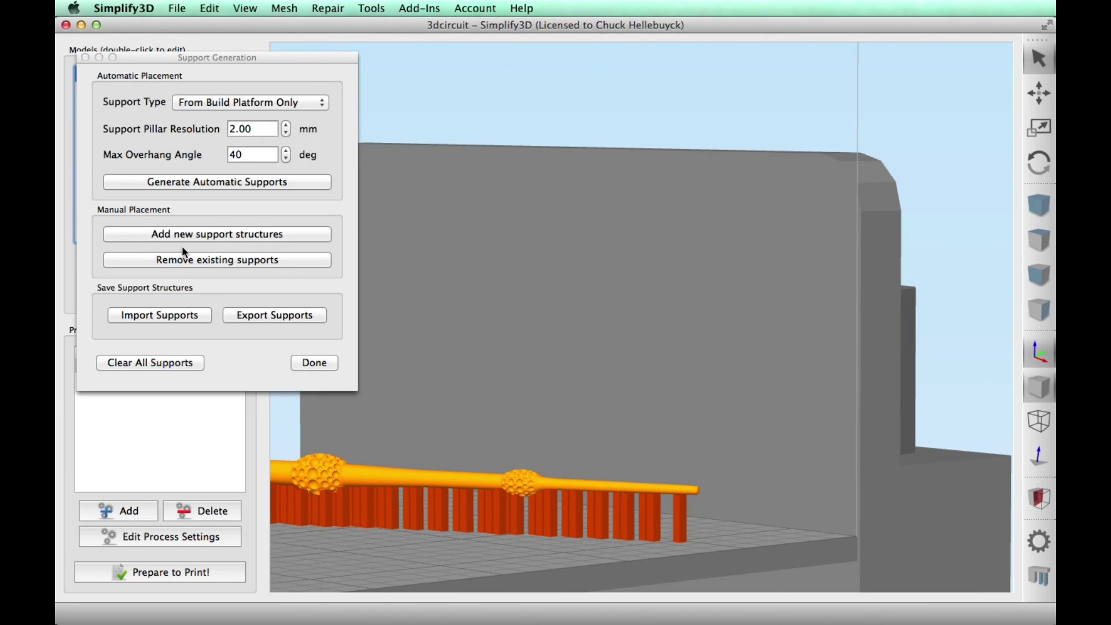
- Add two support pillars under the wand's tip
click(206, 234)
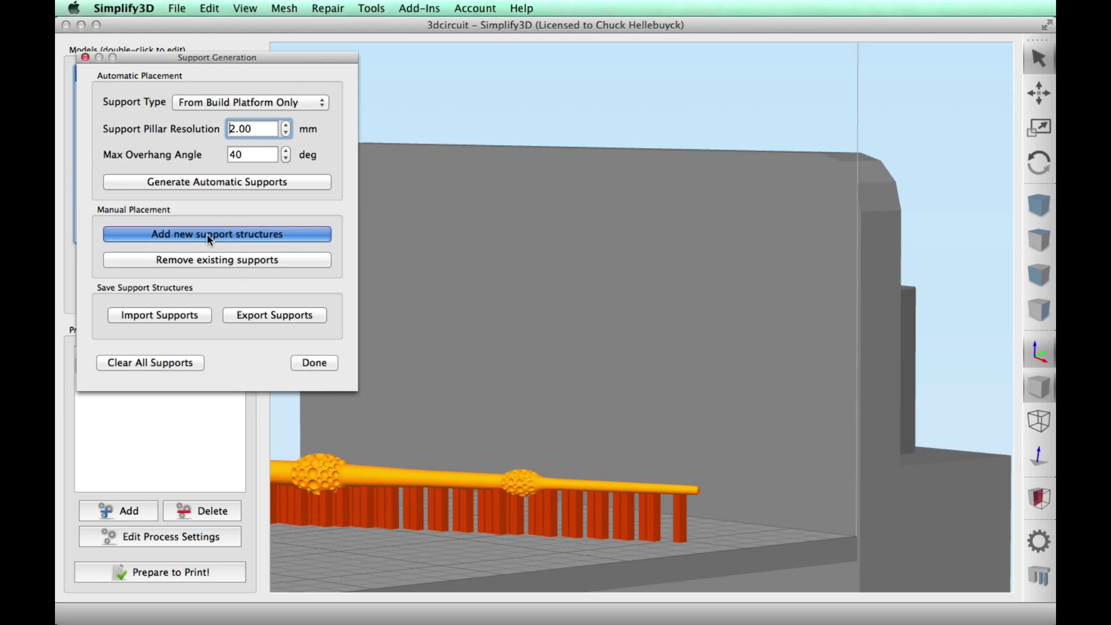
click(665, 540)
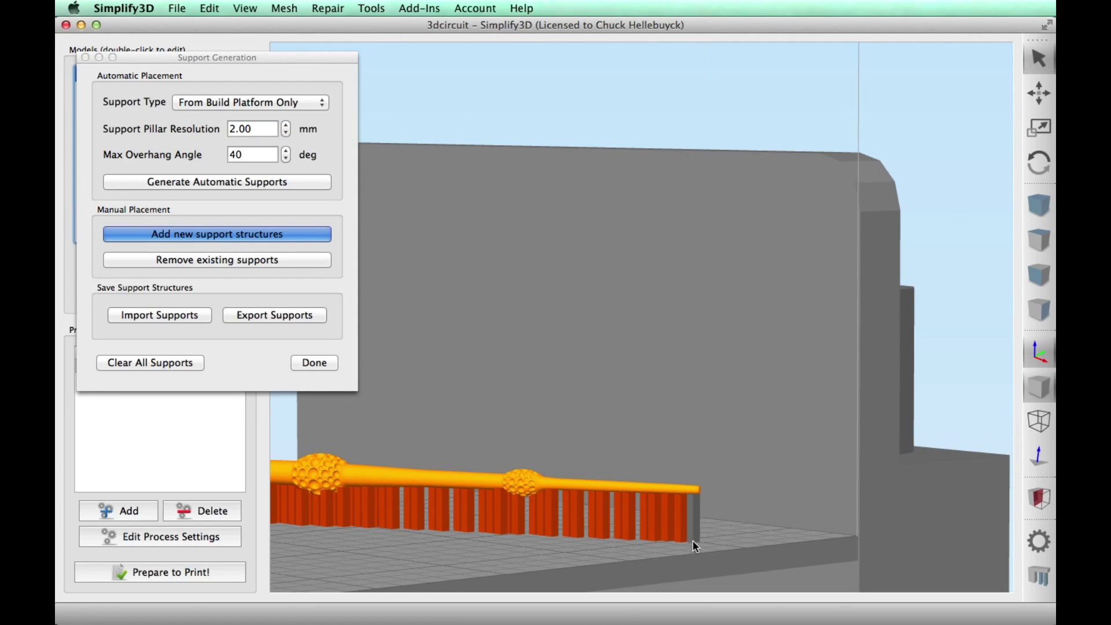
click(693, 541)
- Remove unwanted pillars under the wand's middle bulb and handle end, then finish support editing
click(244, 260)
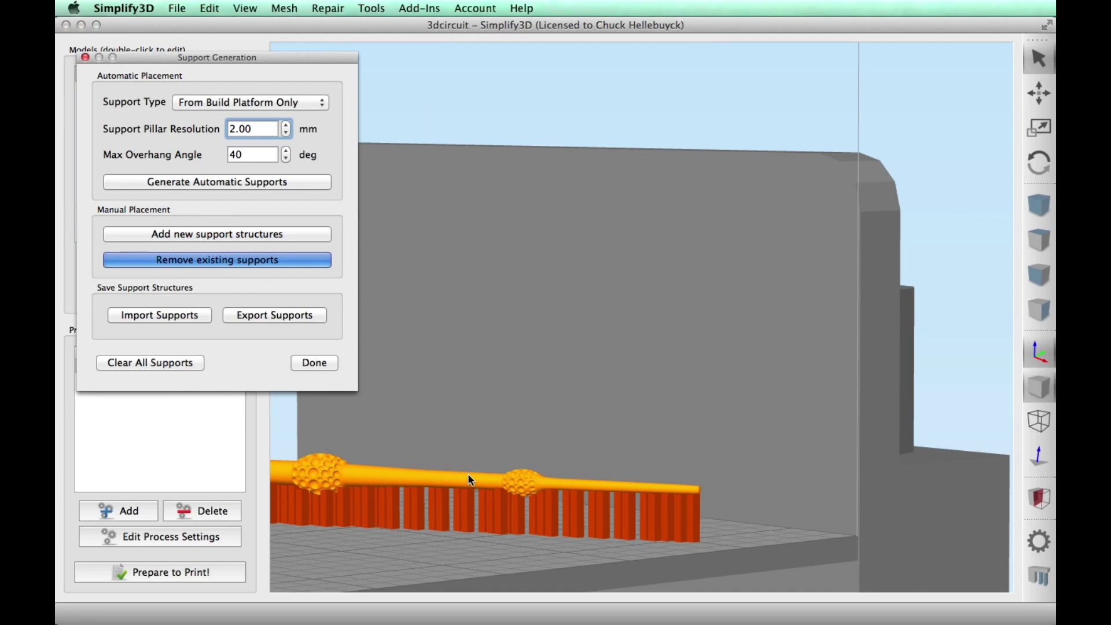
scroll(376, 458, down, 5)
drag(376, 458, 718, 480)
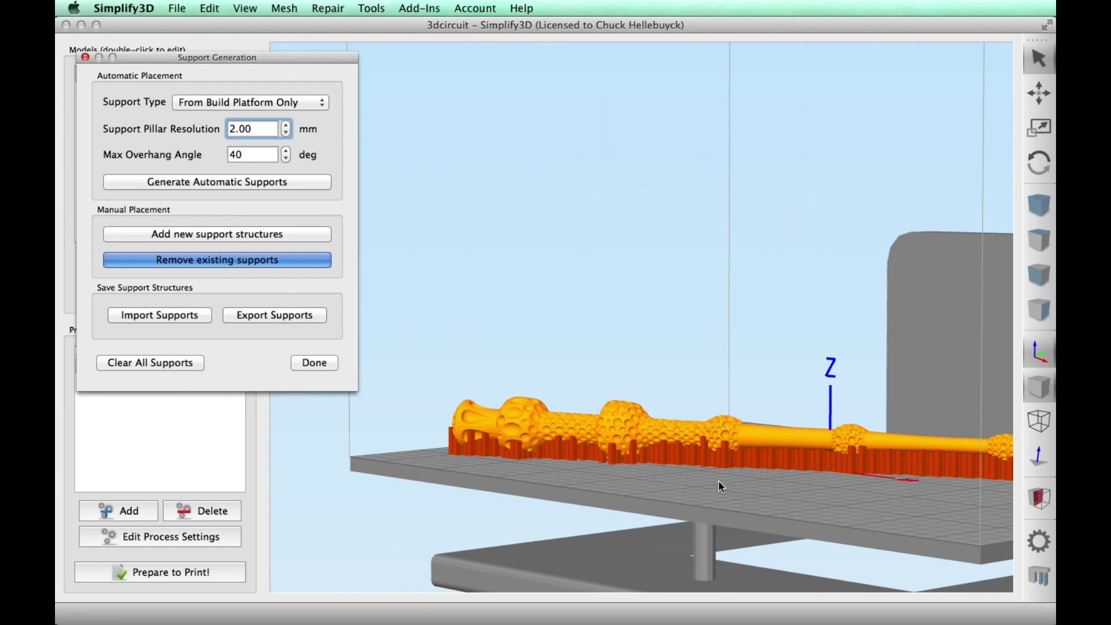
click(635, 453)
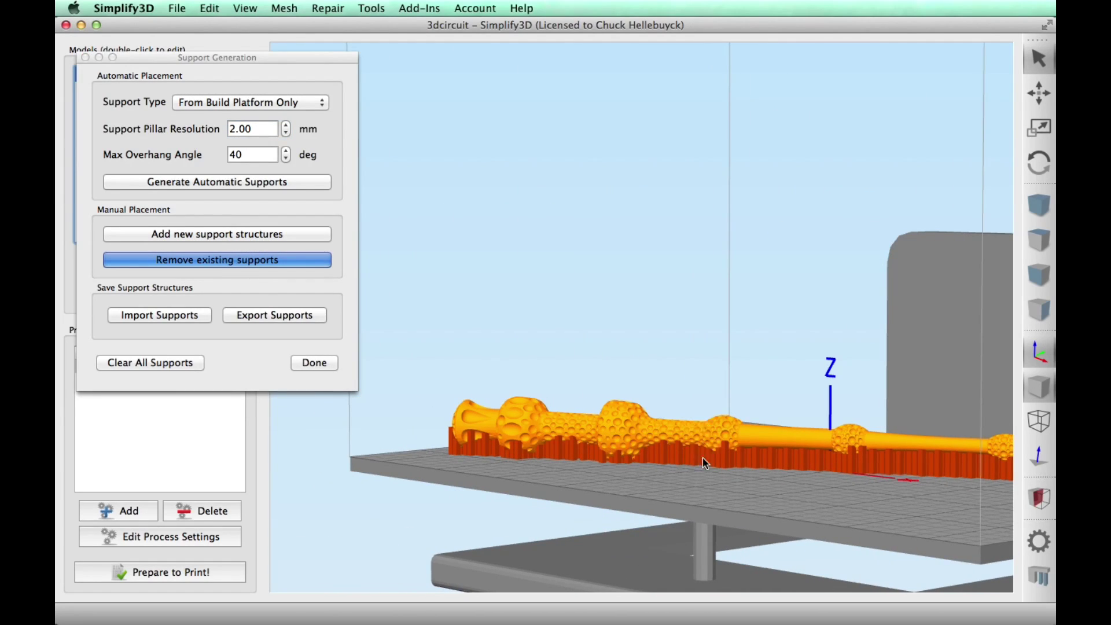
click(863, 454)
drag(521, 453, 775, 435)
click(779, 425)
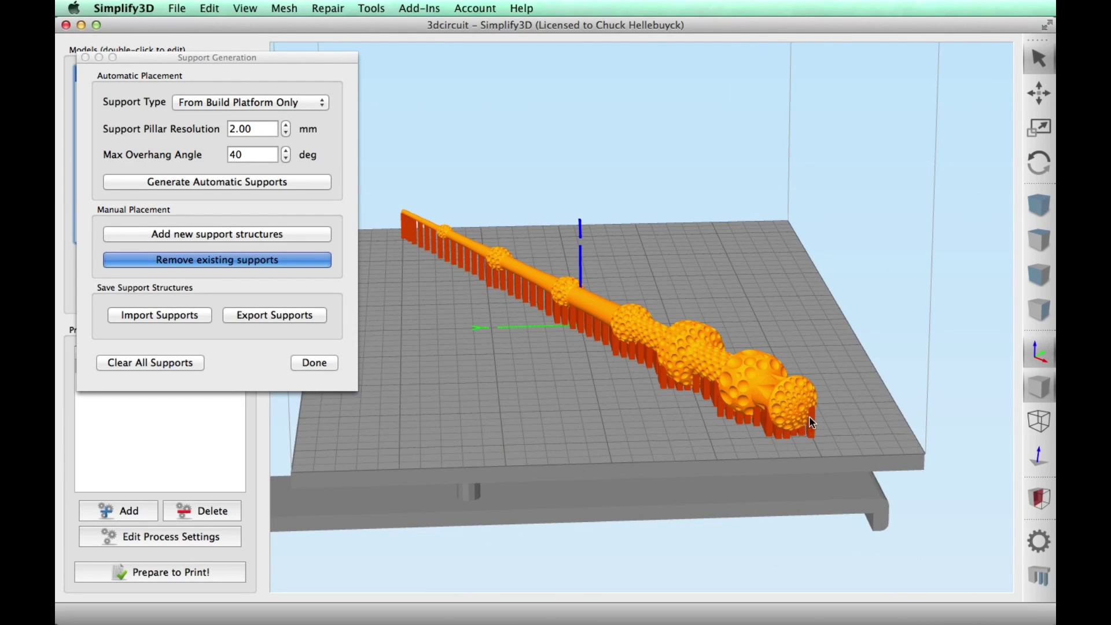
drag(768, 443, 917, 392)
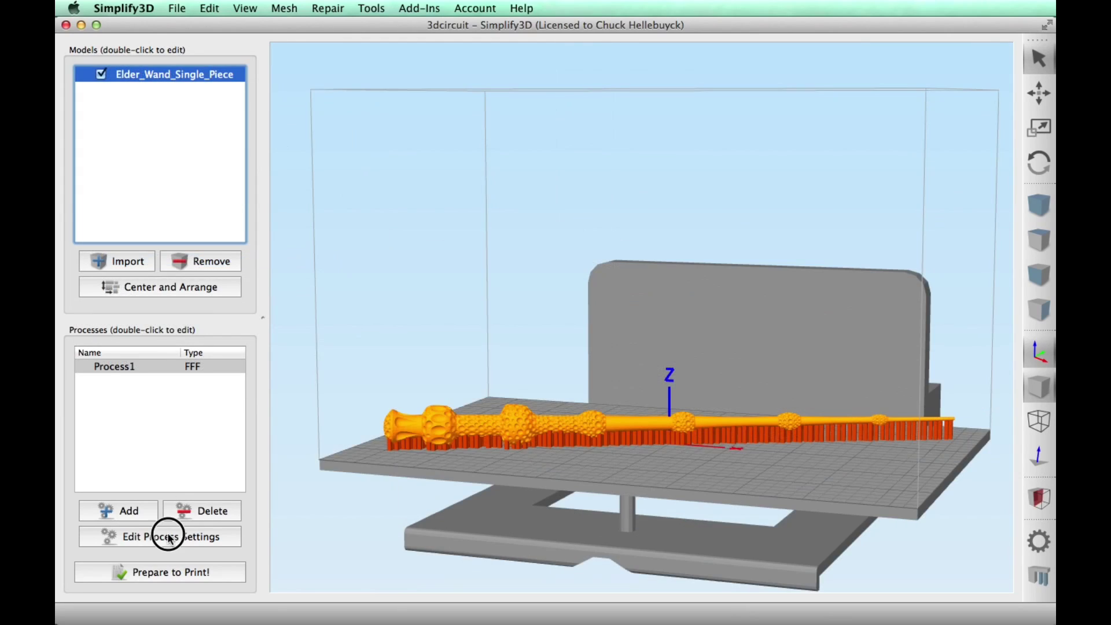
click(157, 535)
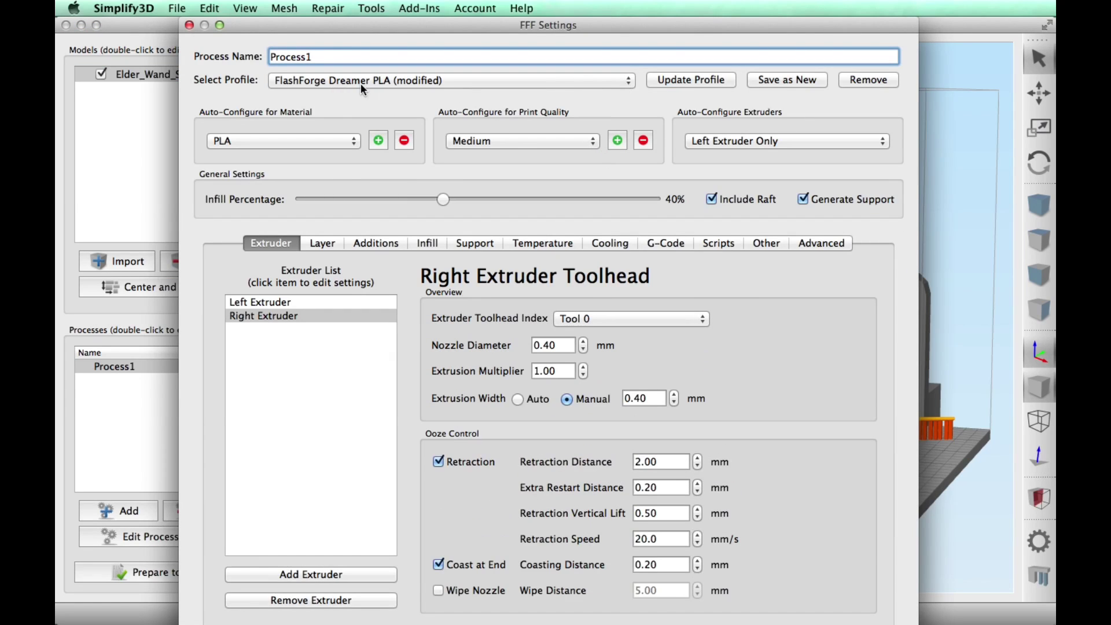
- Update the FlashForge Dreamer PLA profile and turn off Use Skirt/Brim
click(681, 82)
click(320, 244)
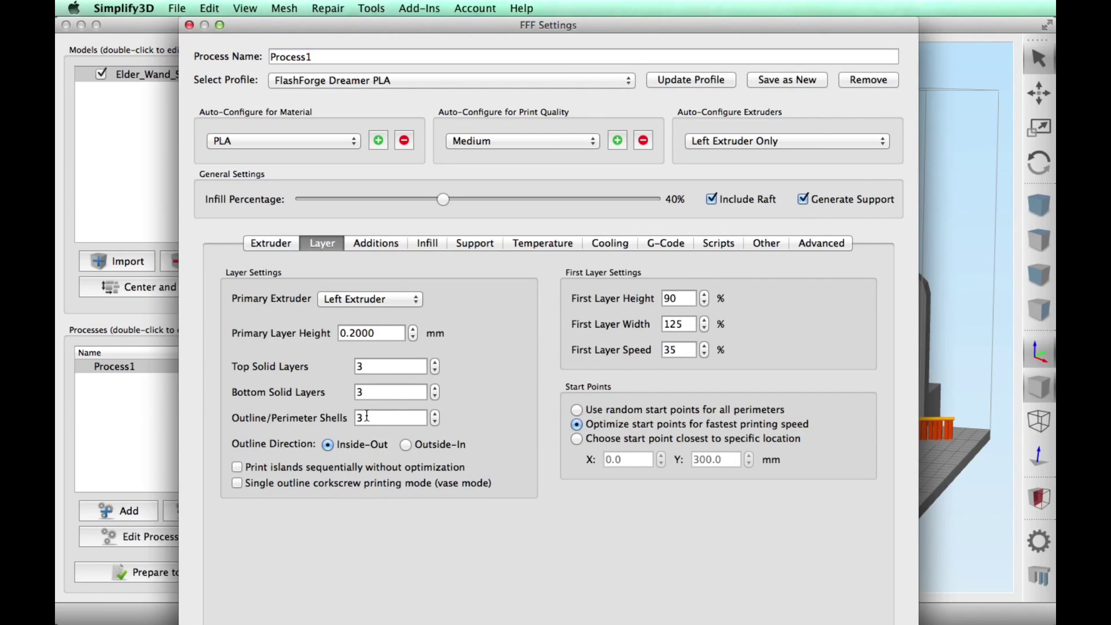
click(386, 244)
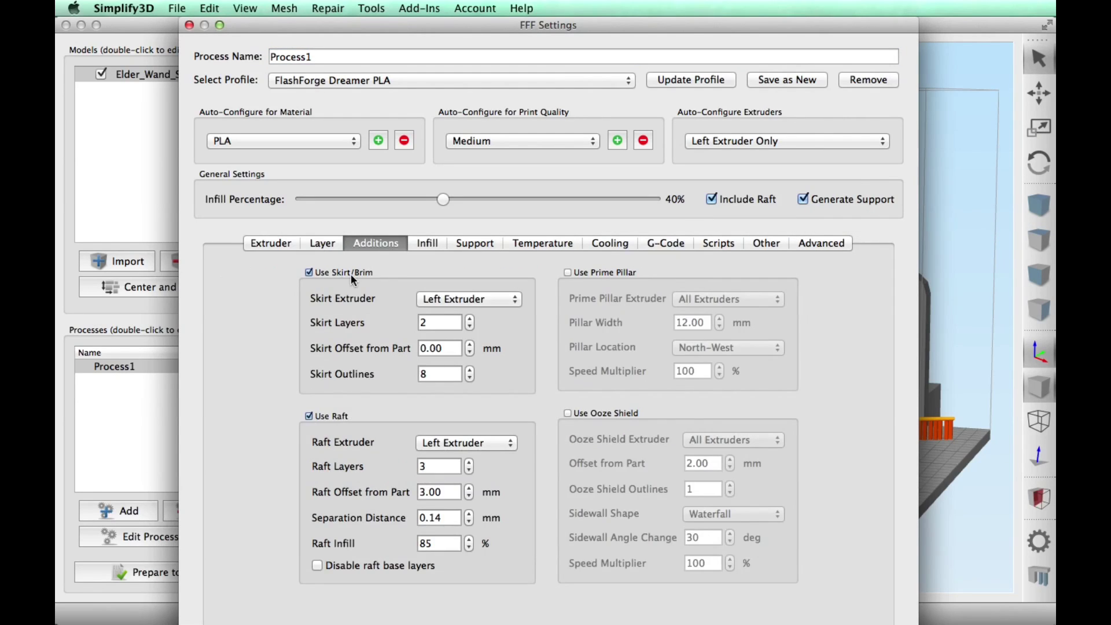
click(309, 273)
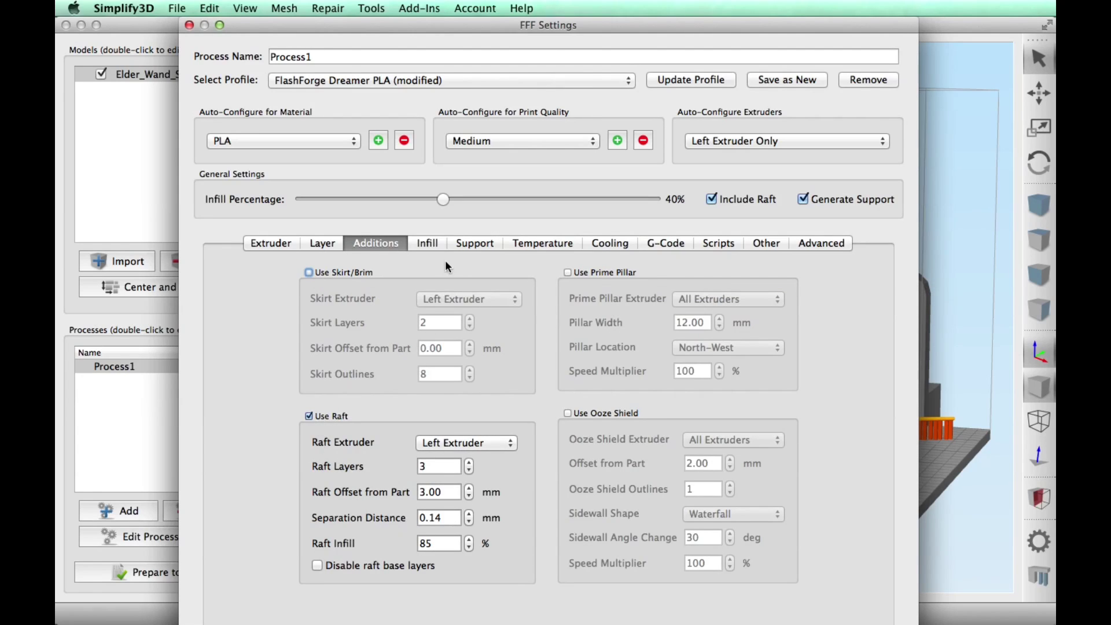
- Review the infill (40%), support, temperature (200° extruder), cooling and speed settings
click(429, 243)
click(426, 377)
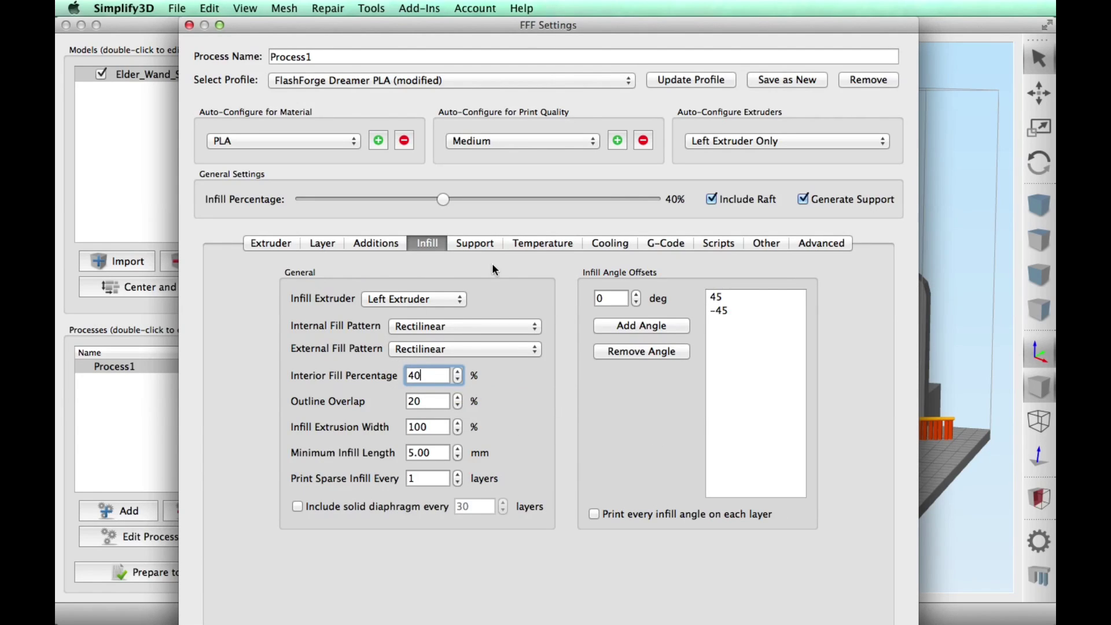
click(489, 246)
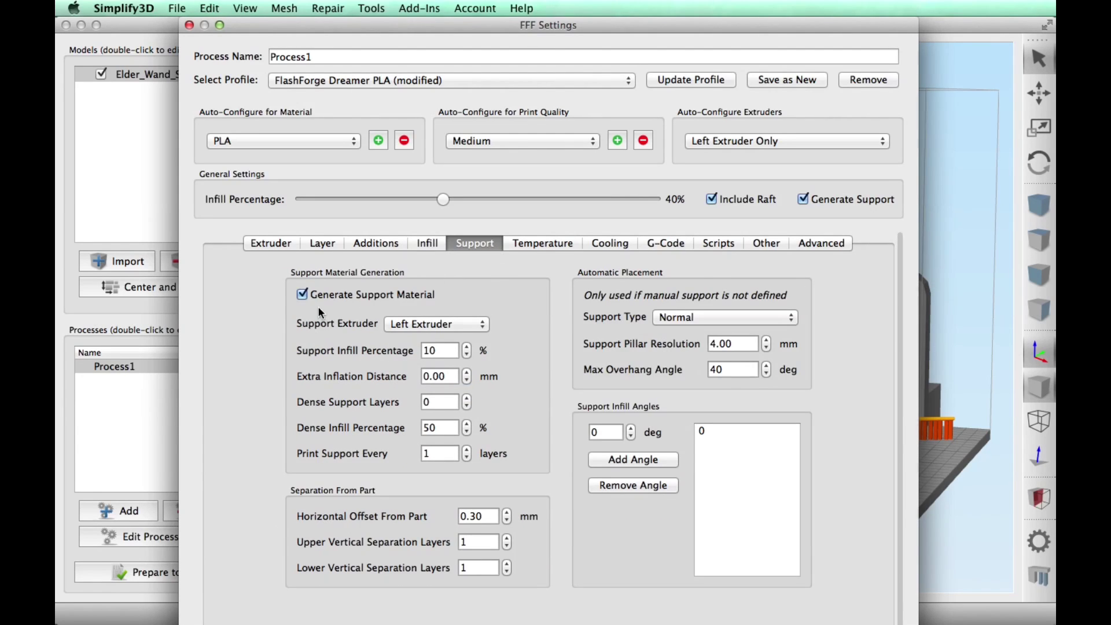
click(551, 244)
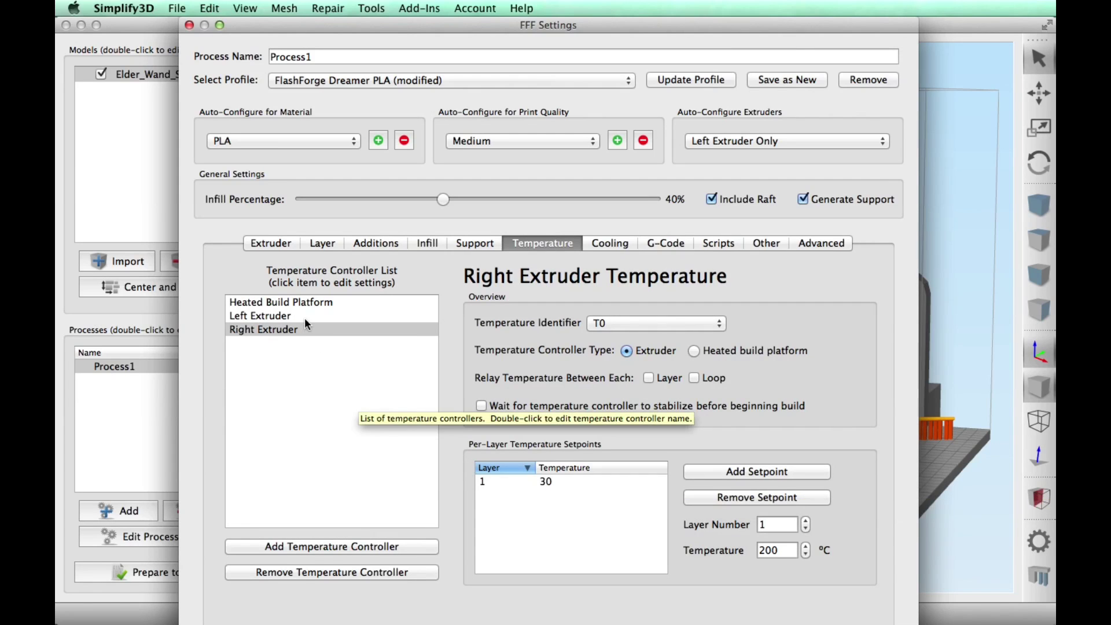
click(298, 302)
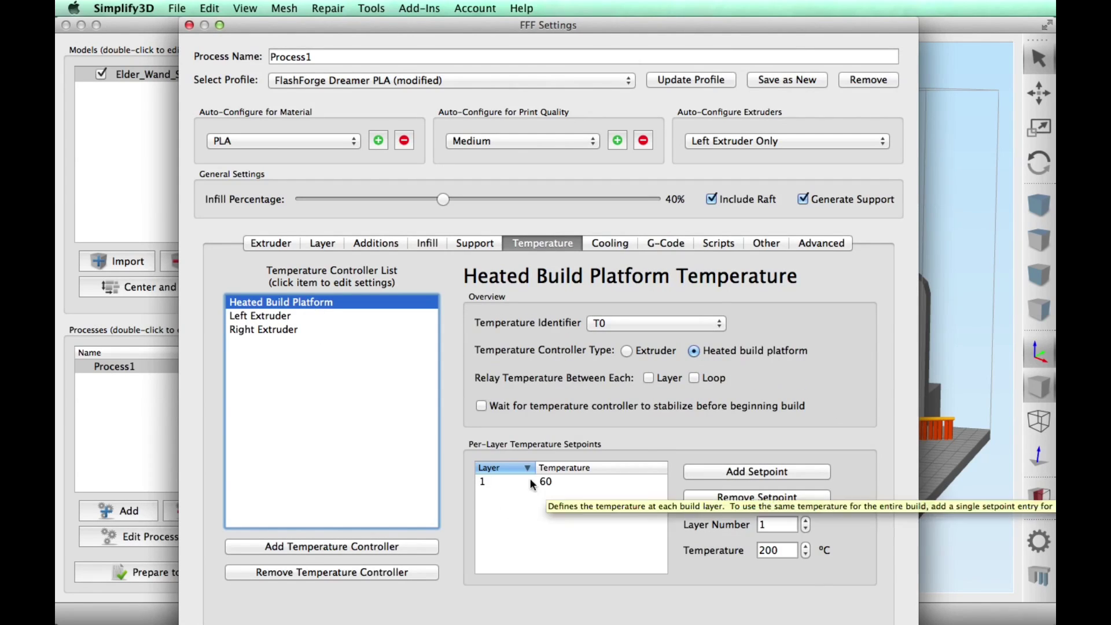
click(289, 317)
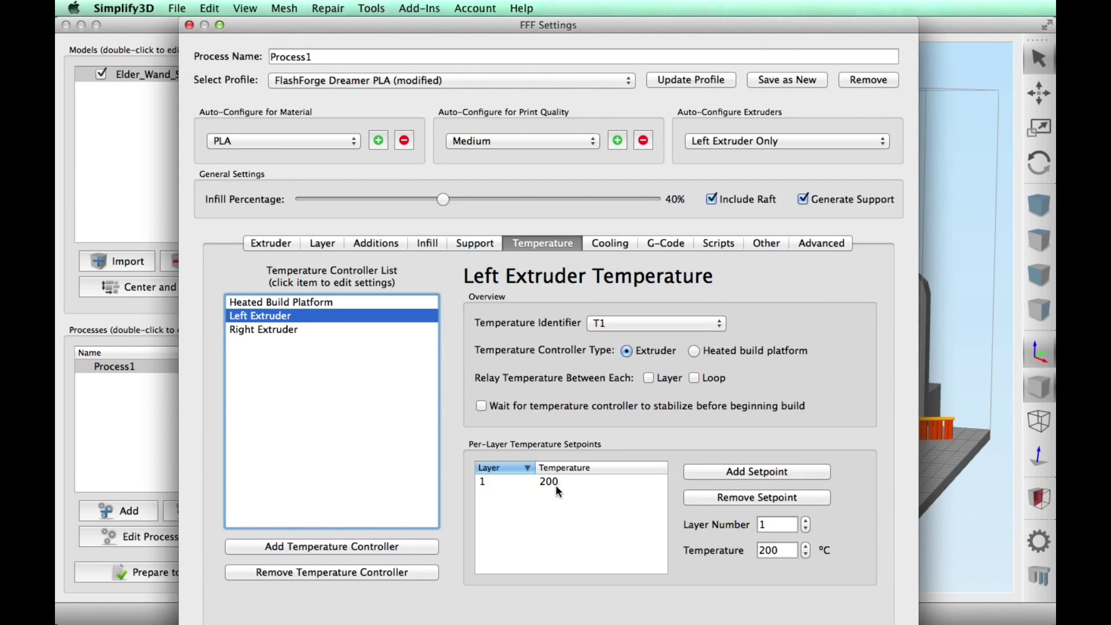
click(602, 245)
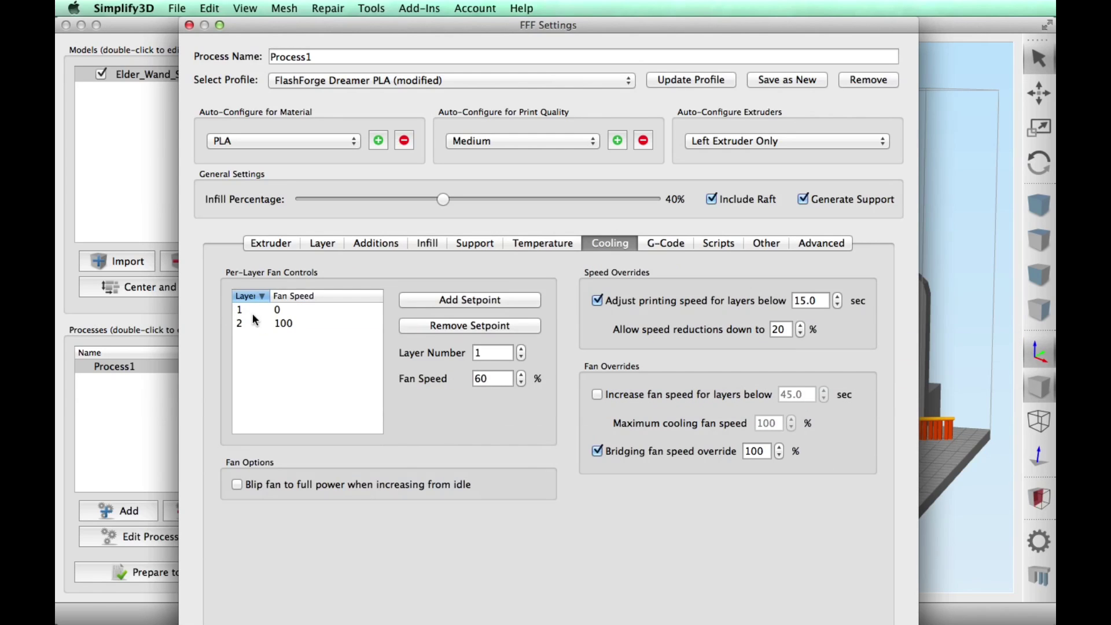
click(766, 245)
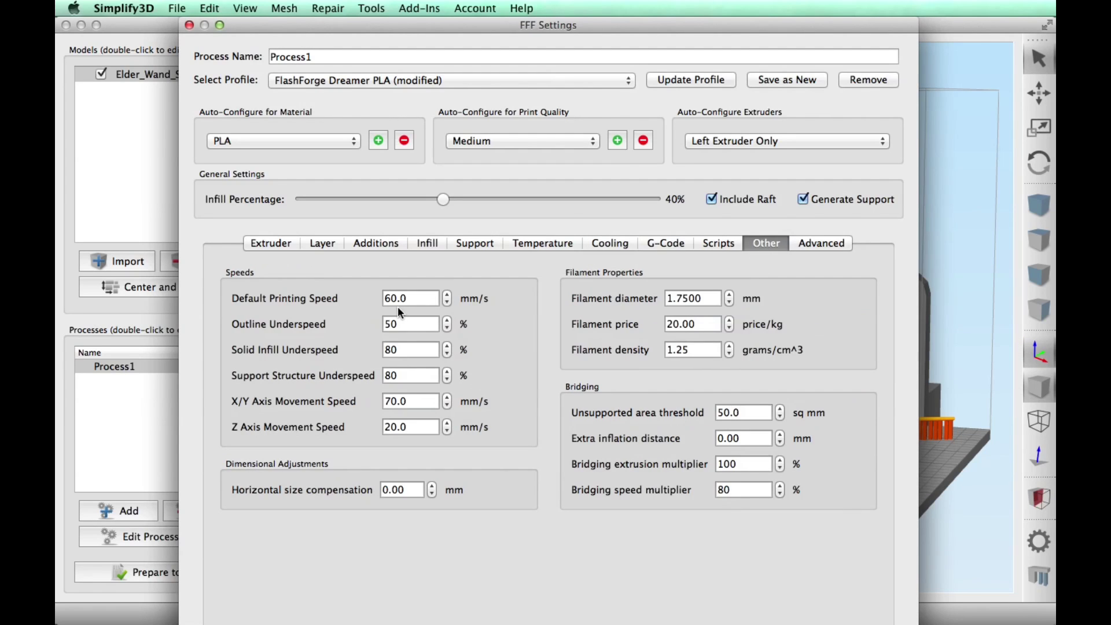
- Confirm the process settings and slice the Elder Wand
key(Return)
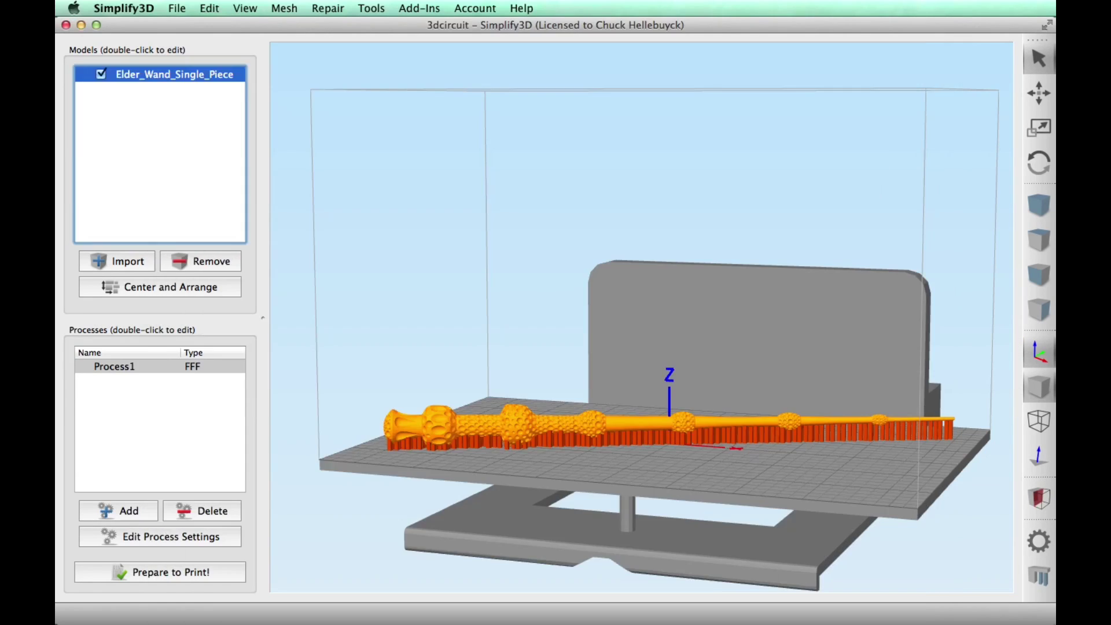
click(179, 576)
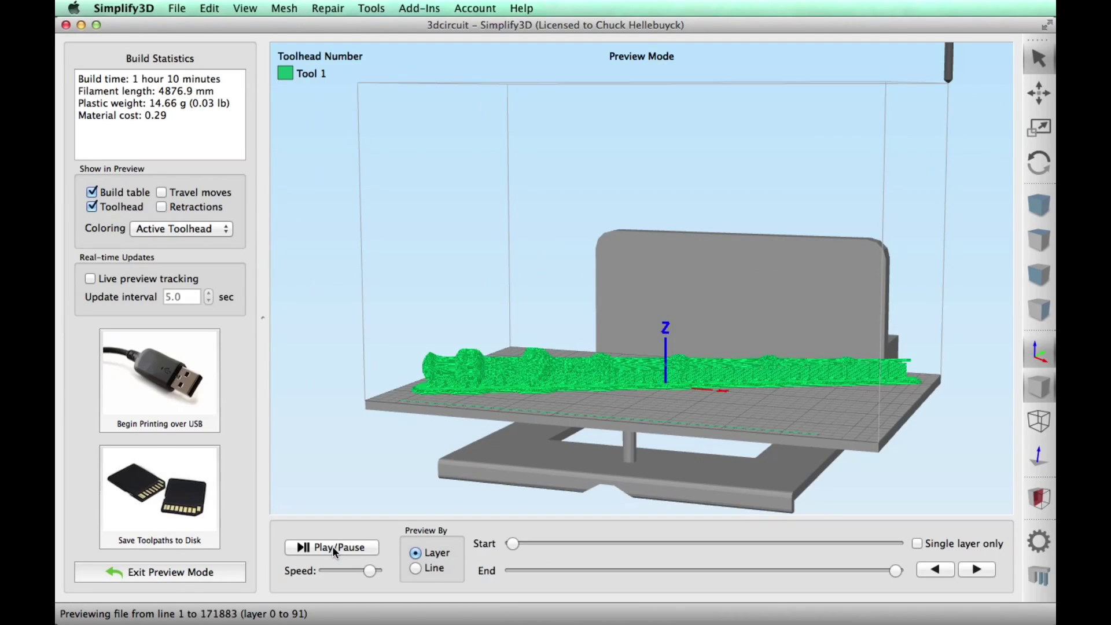
scroll(742, 425, up, 3)
scroll(716, 415, down, 5)
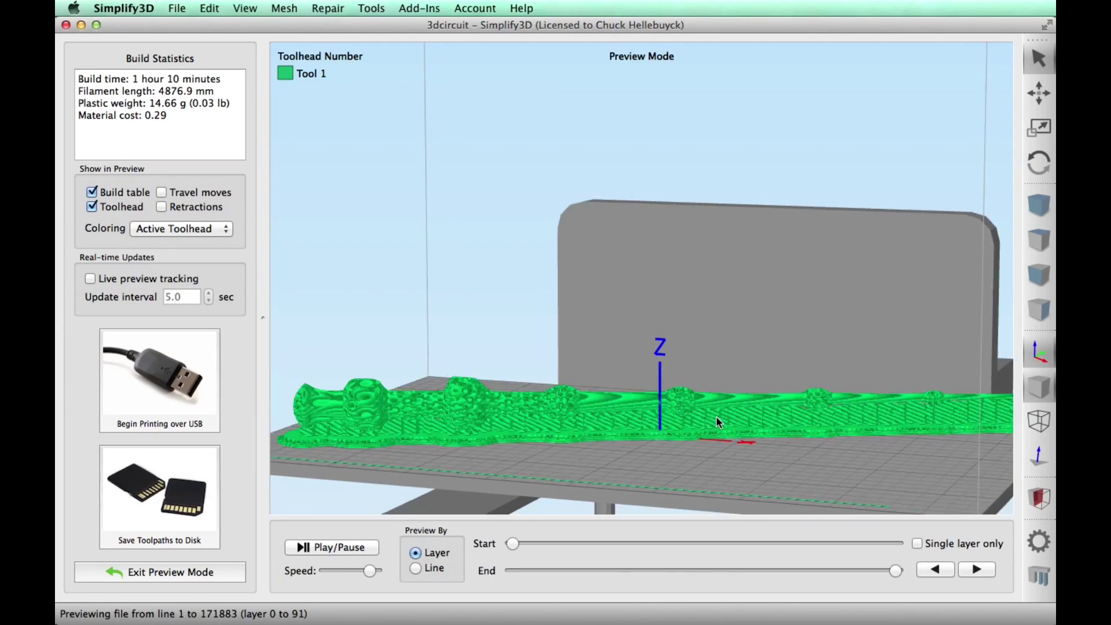
- Colour the preview by Movement Speed and limit it to the lower layers
click(206, 227)
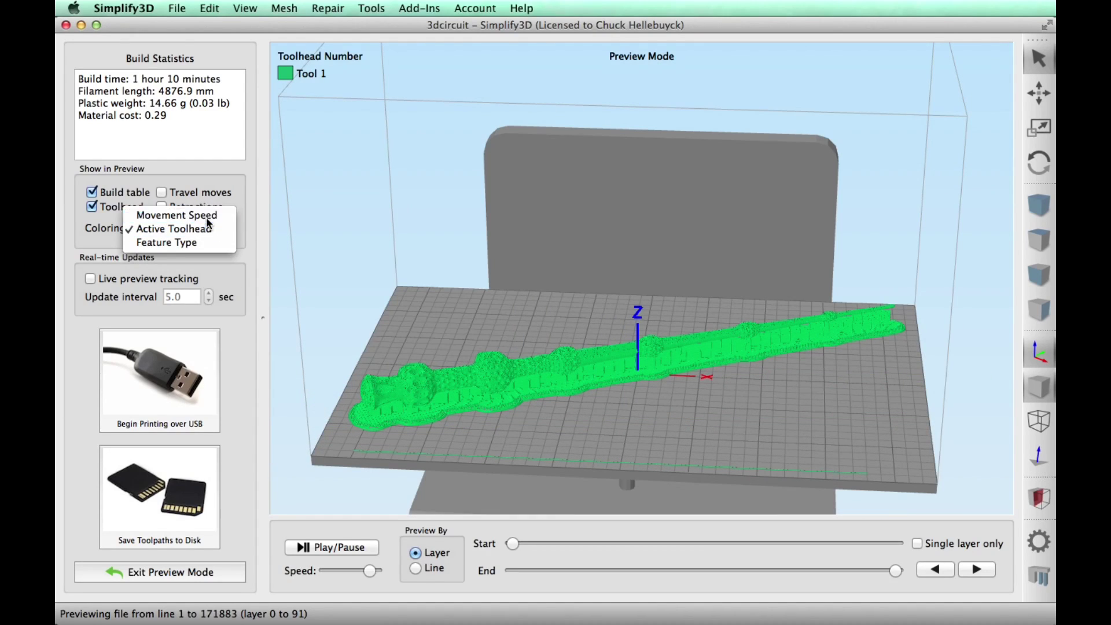
click(177, 215)
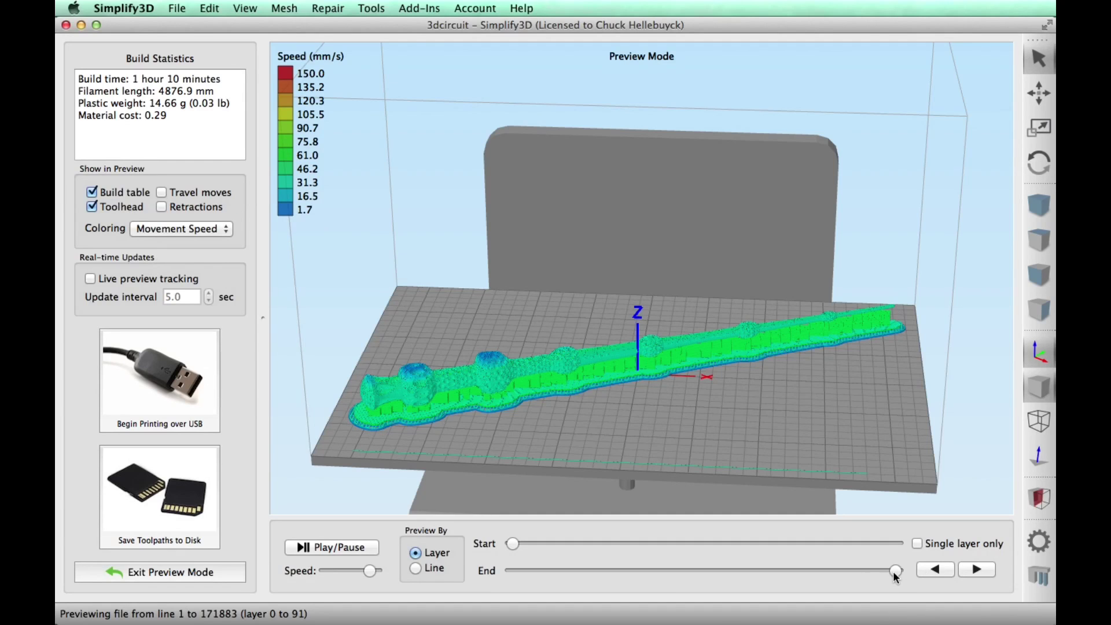
drag(895, 571, 783, 572)
scroll(462, 400, up, 10)
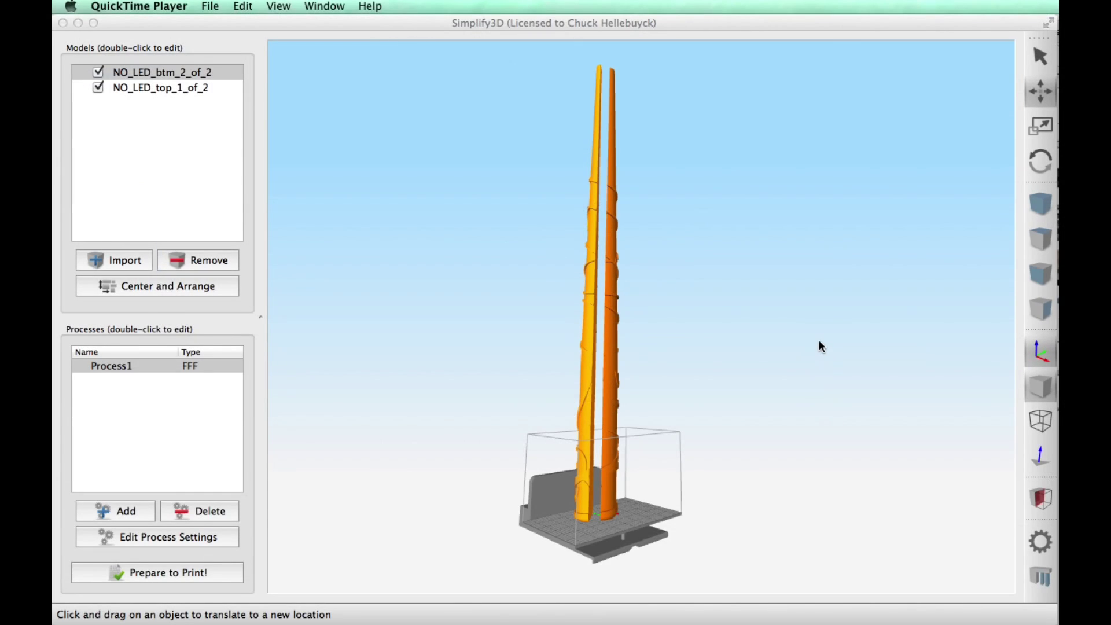
- Scale the bottom Hermione wand piece to 600%
mouse_move(734, 395)
mouse_down()
mouse_move(744, 397)
mouse_move(699, 390)
mouse_move(745, 398)
mouse_up()
double_click(588, 376)
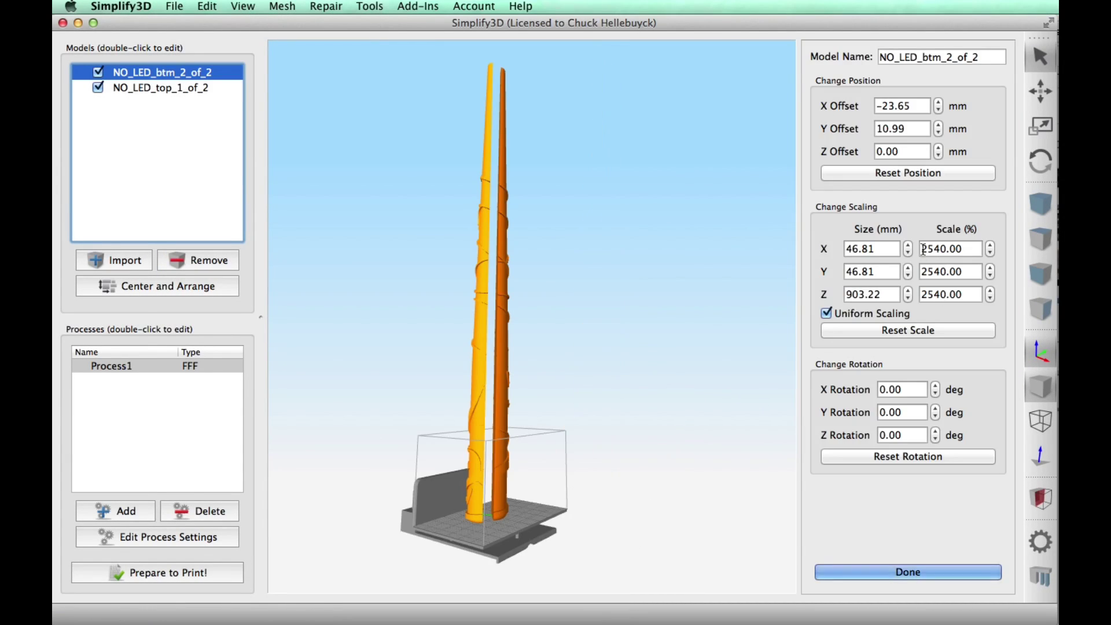
drag(921, 249, 942, 253)
text(60)
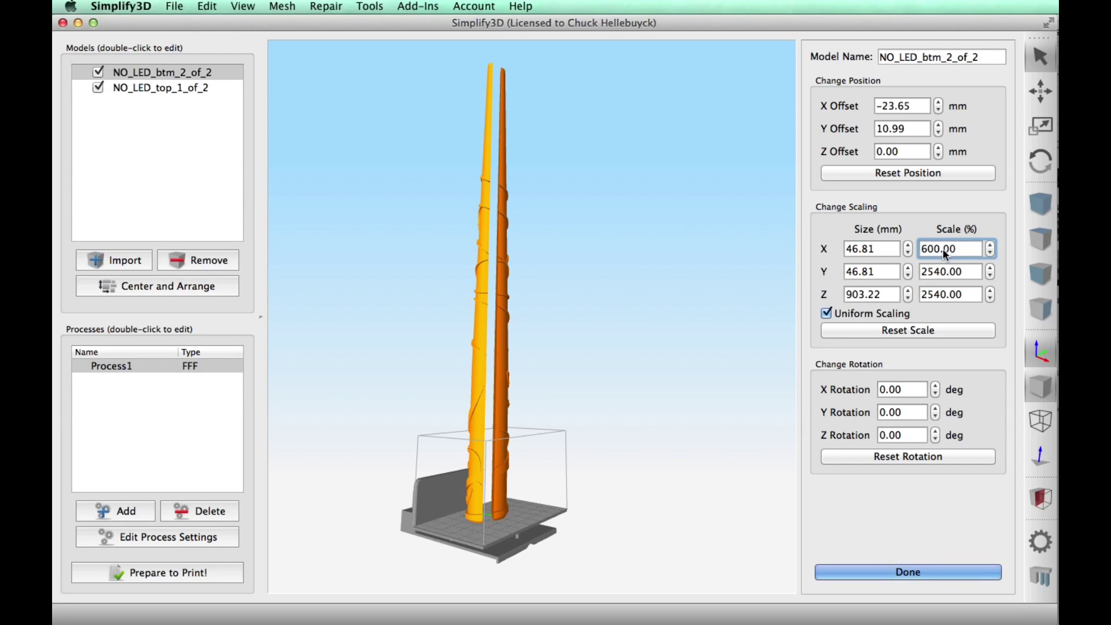
key(Return)
- Scale the top wand piece to 600% as well
click(160, 87)
drag(921, 249, 944, 249)
text(600)
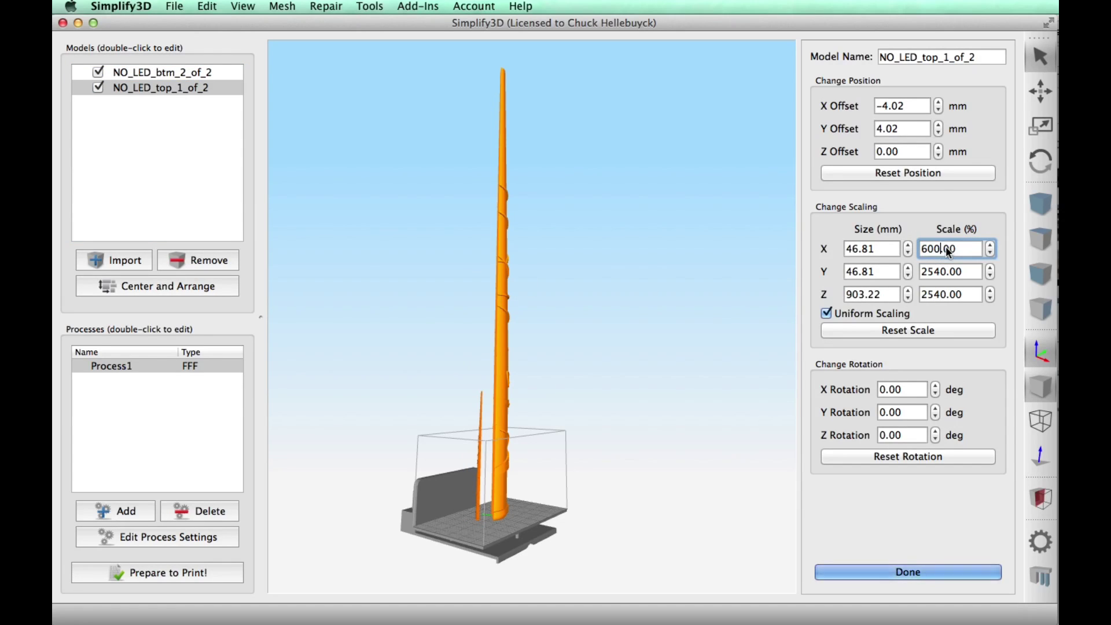
key(Return)
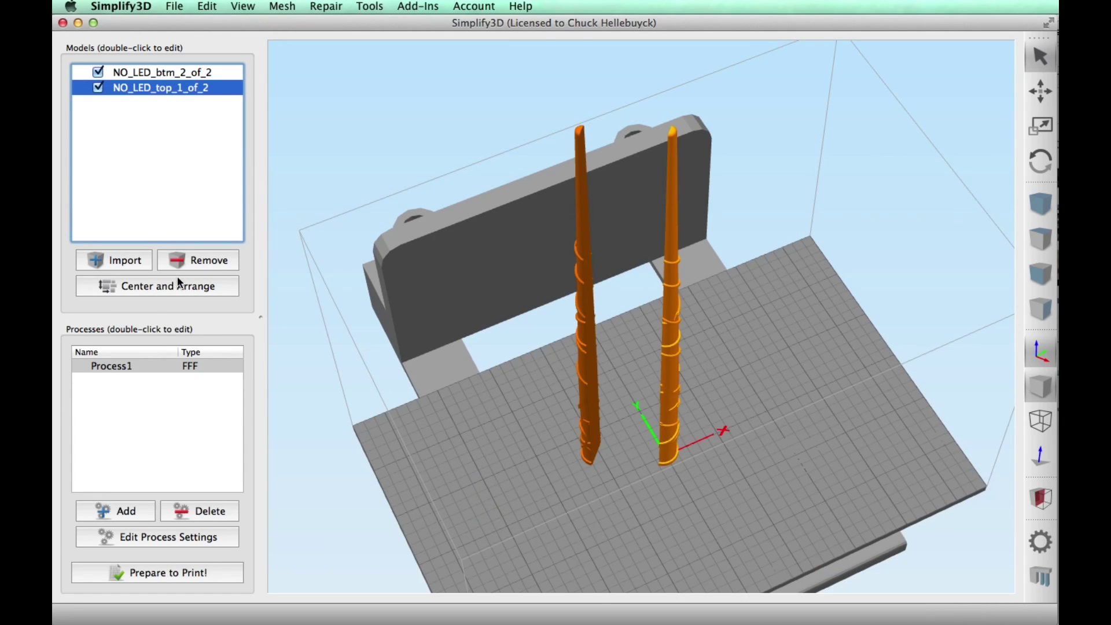
- Centre both halves on the bed and move the bottom half against the top half
click(165, 289)
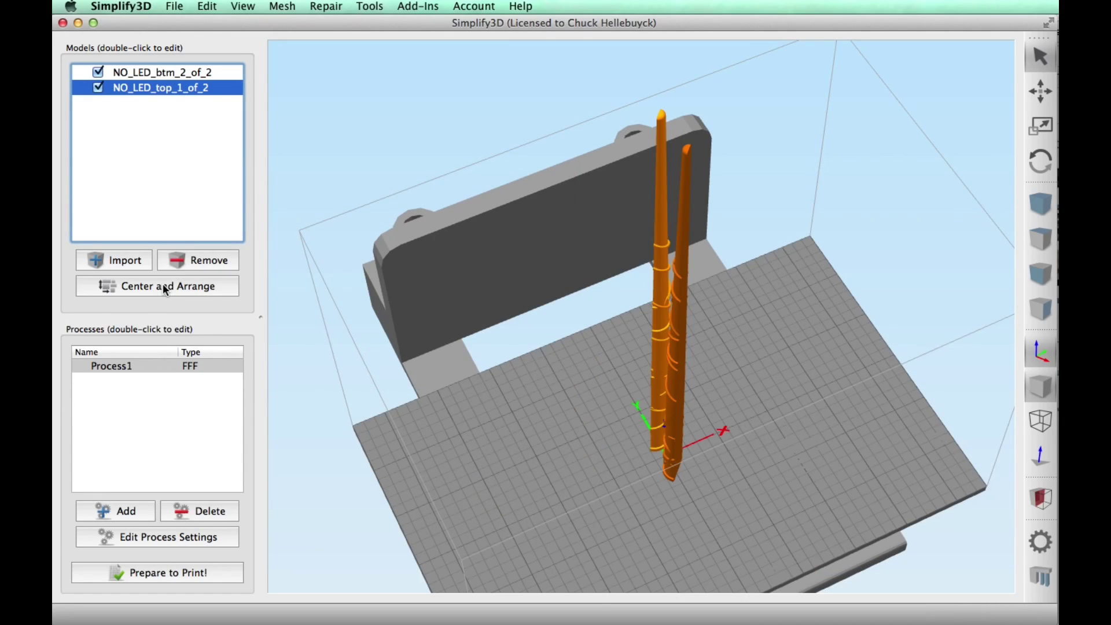
drag(644, 522, 691, 511)
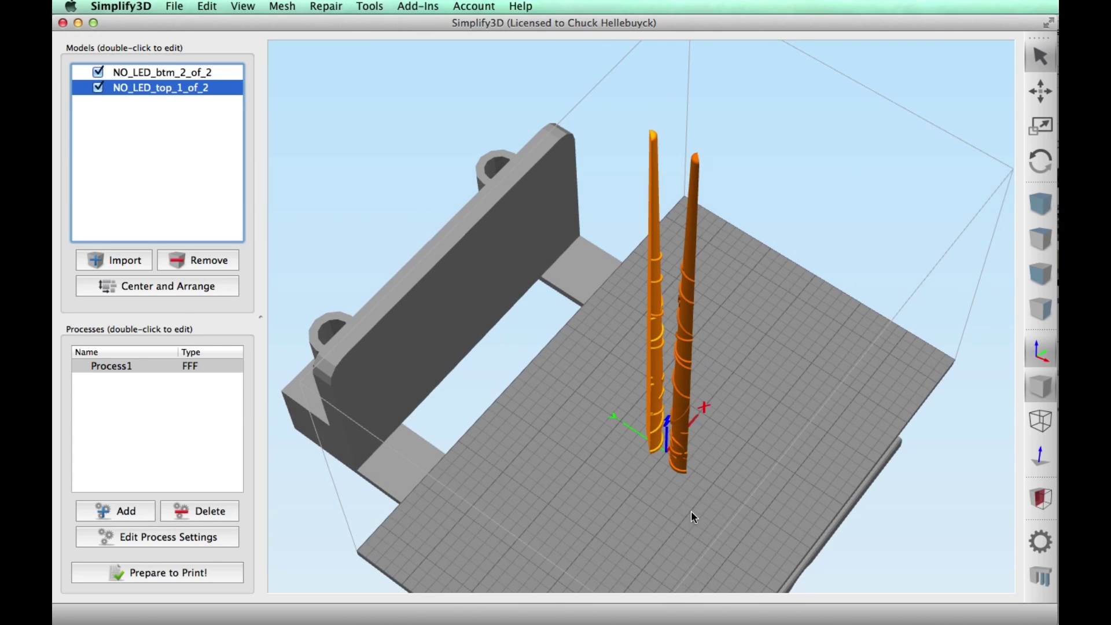
click(1040, 93)
drag(677, 465, 647, 444)
- Close the gap at the seam and select both wand halves
scroll(694, 487, up, 10)
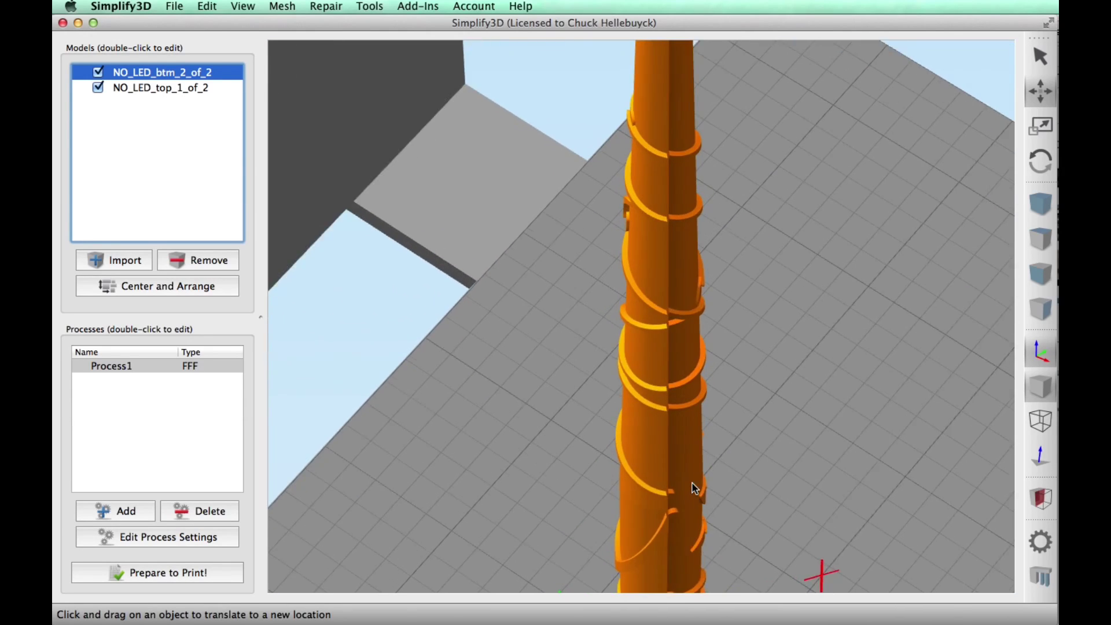
drag(836, 470, 827, 286)
drag(628, 532, 631, 533)
drag(785, 419, 729, 459)
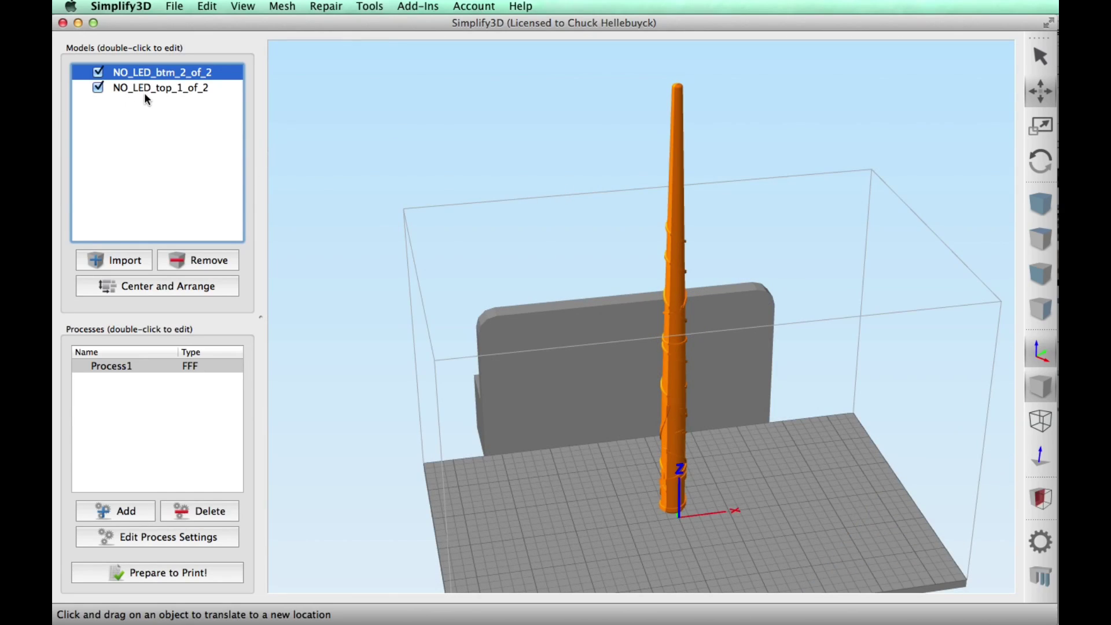
shift+click(149, 88)
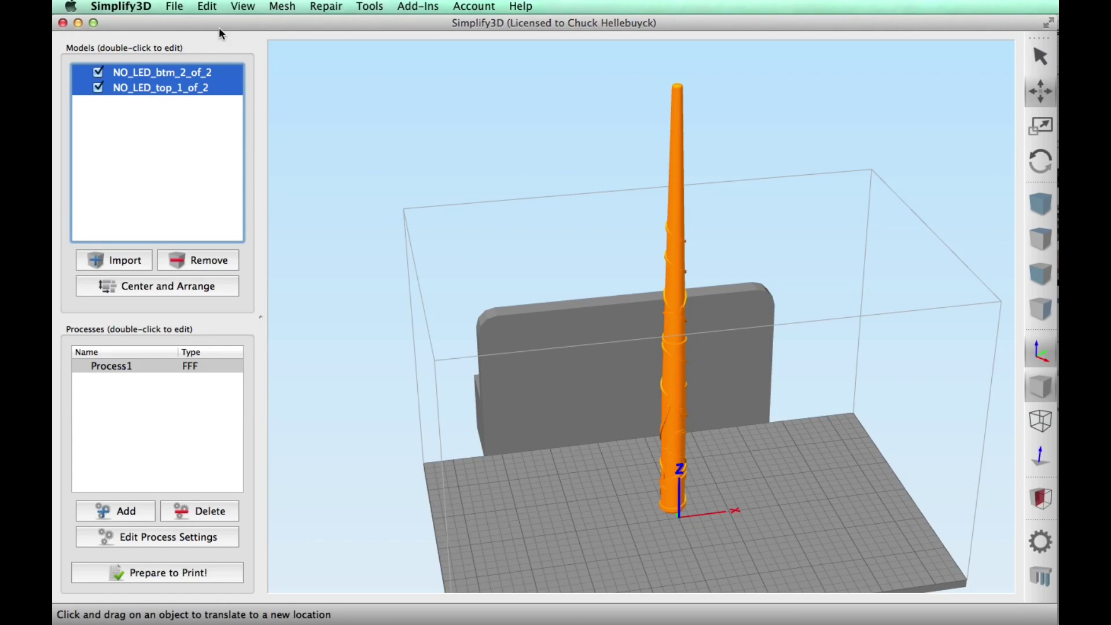
- Group the two wand halves into one model
click(207, 6)
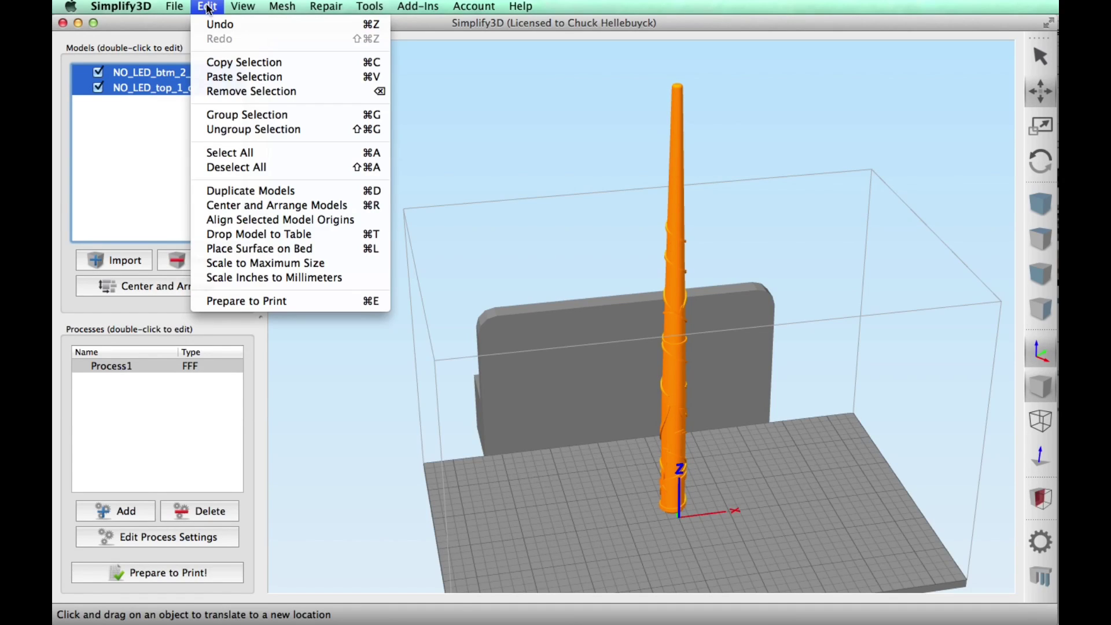
click(254, 115)
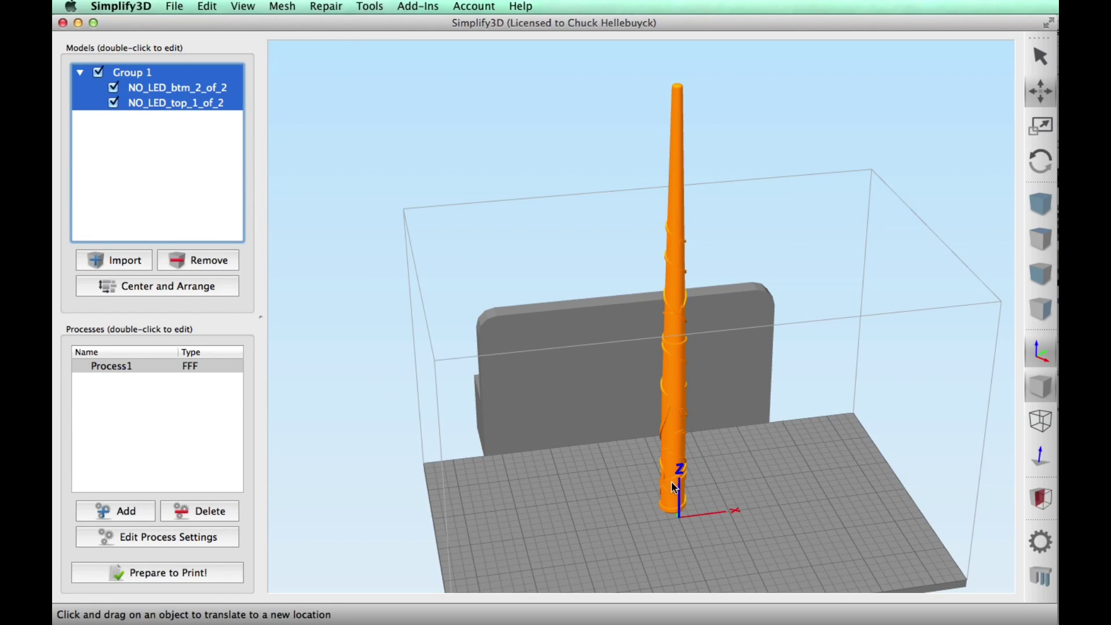
mouse_move(670, 460)
mouse_down()
mouse_move(820, 476)
mouse_move(637, 481)
mouse_move(706, 466)
mouse_move(658, 459)
mouse_up()
- Rotate the wand 90° about Y to lay it flat, then centre it on the bed
double_click(658, 460)
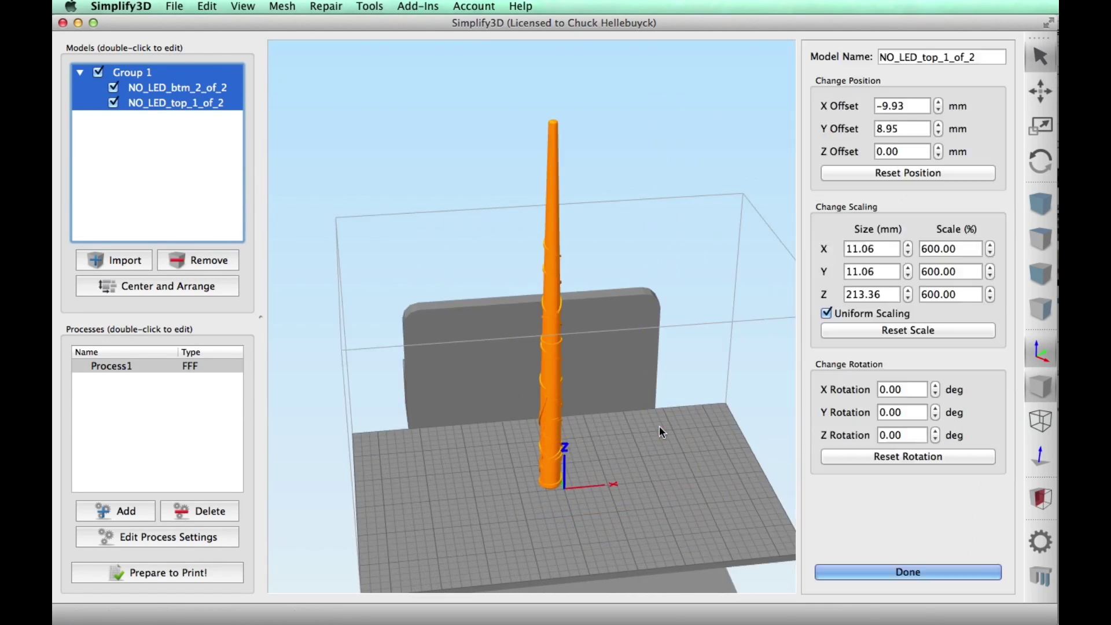
click(882, 414)
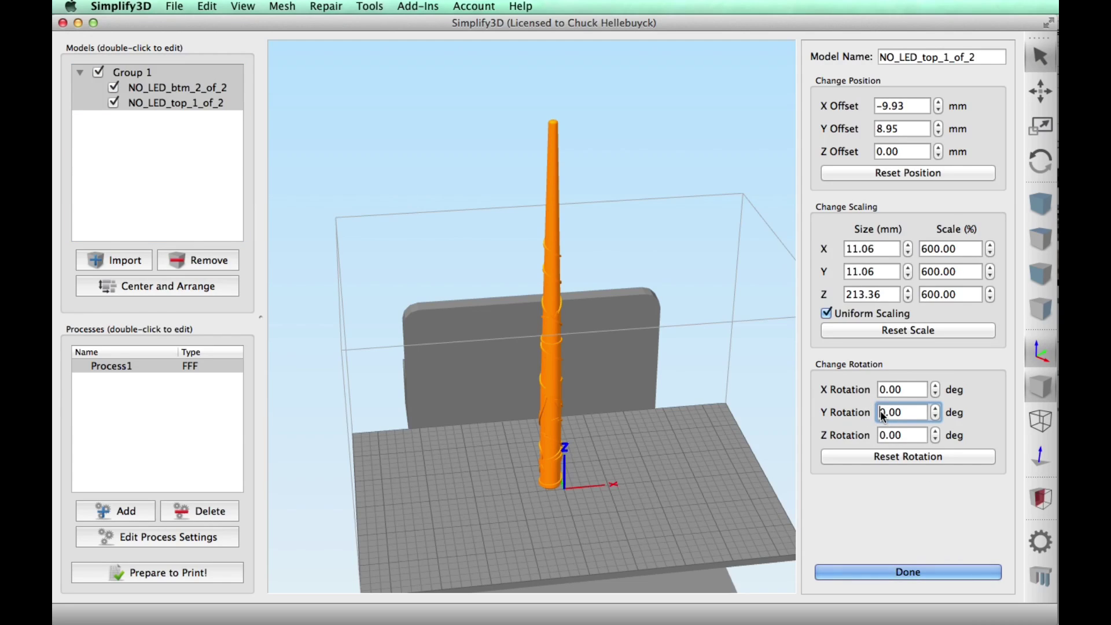
text(9)
key(Return)
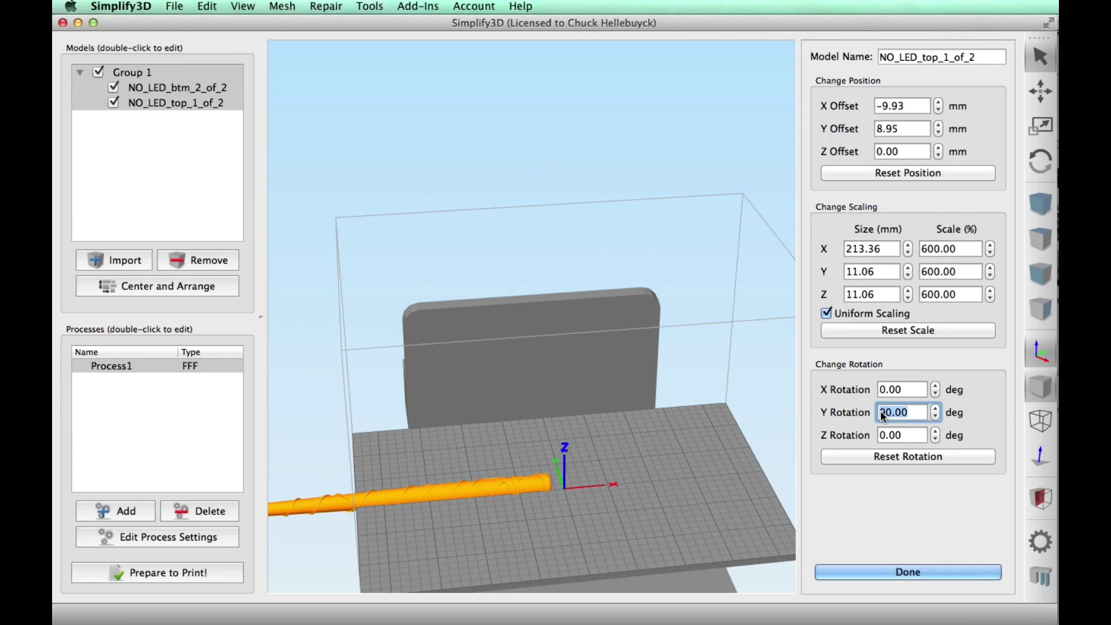
click(155, 287)
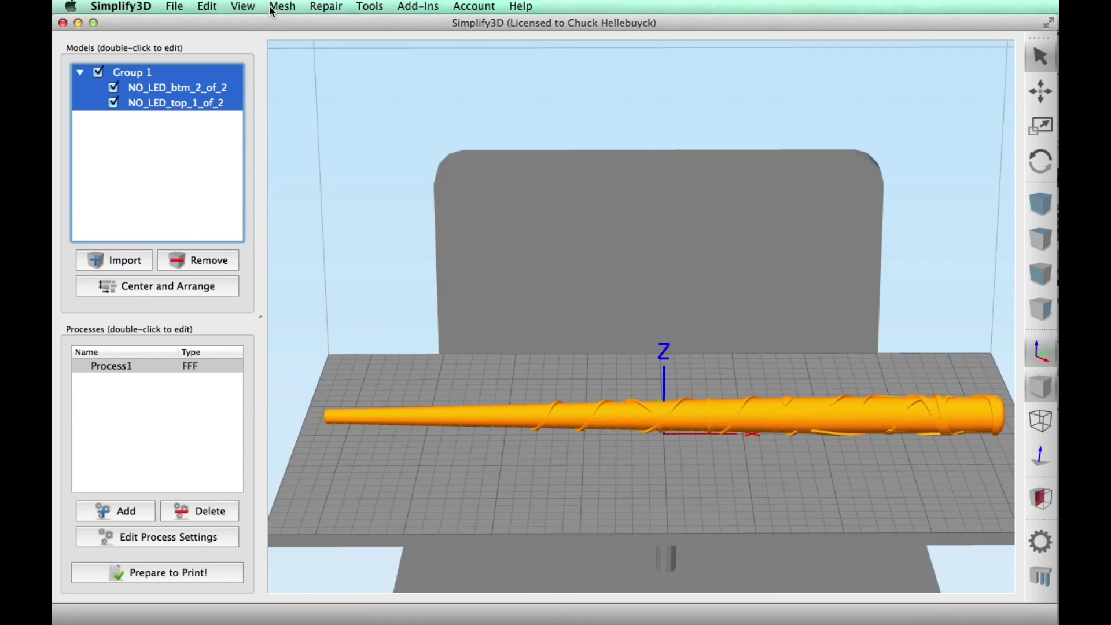
click(369, 6)
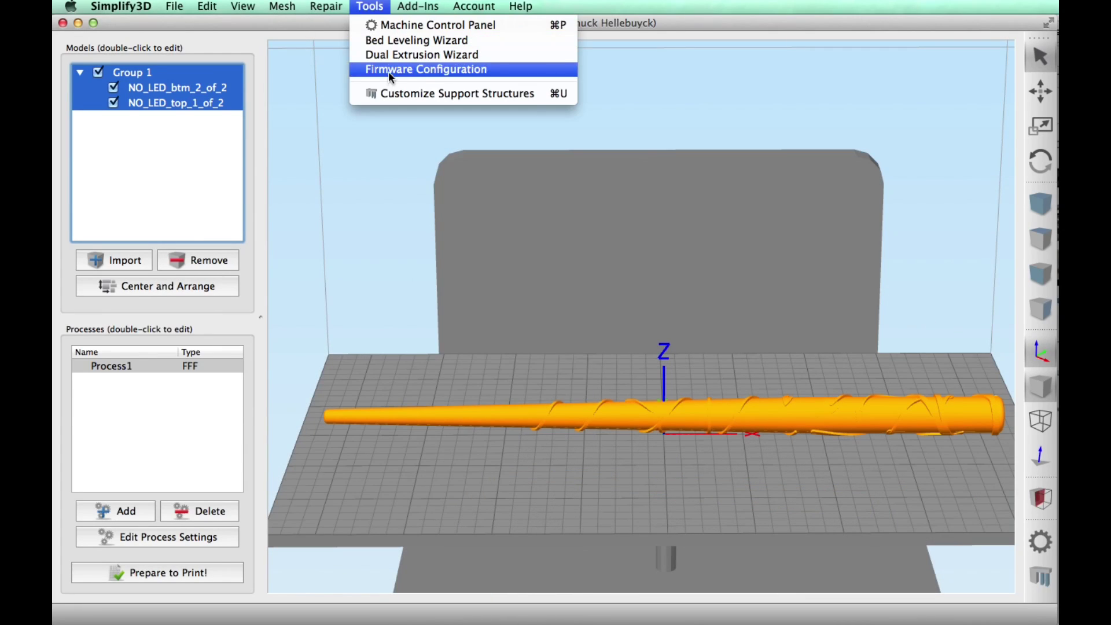
- Generate build-platform-only supports under the wand at 2.00 mm pillar resolution
click(407, 95)
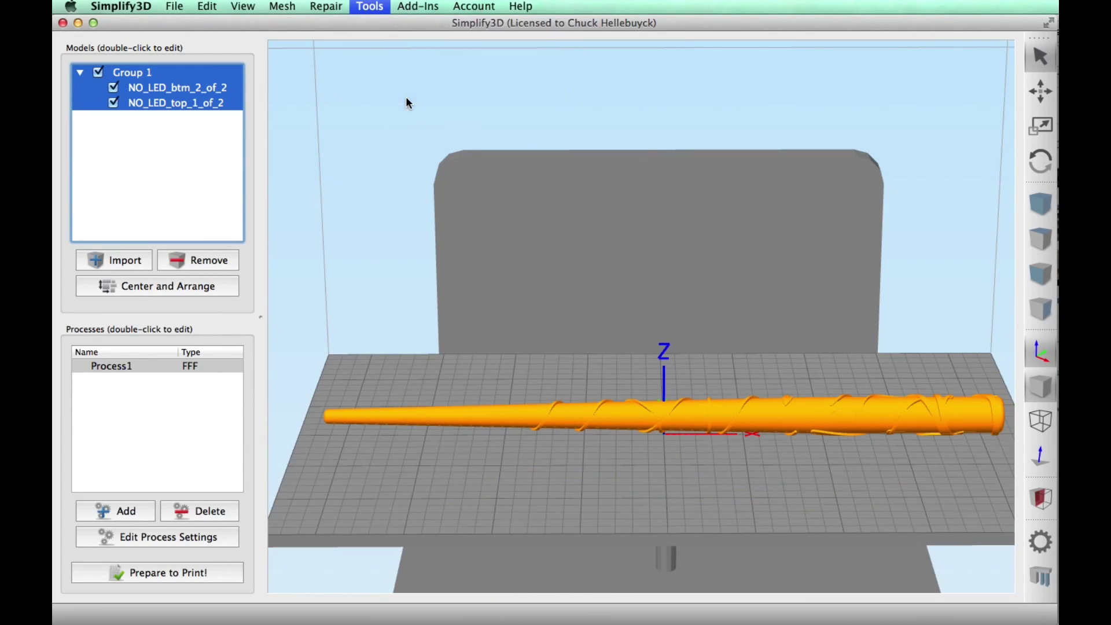
drag(606, 125, 220, 43)
click(291, 115)
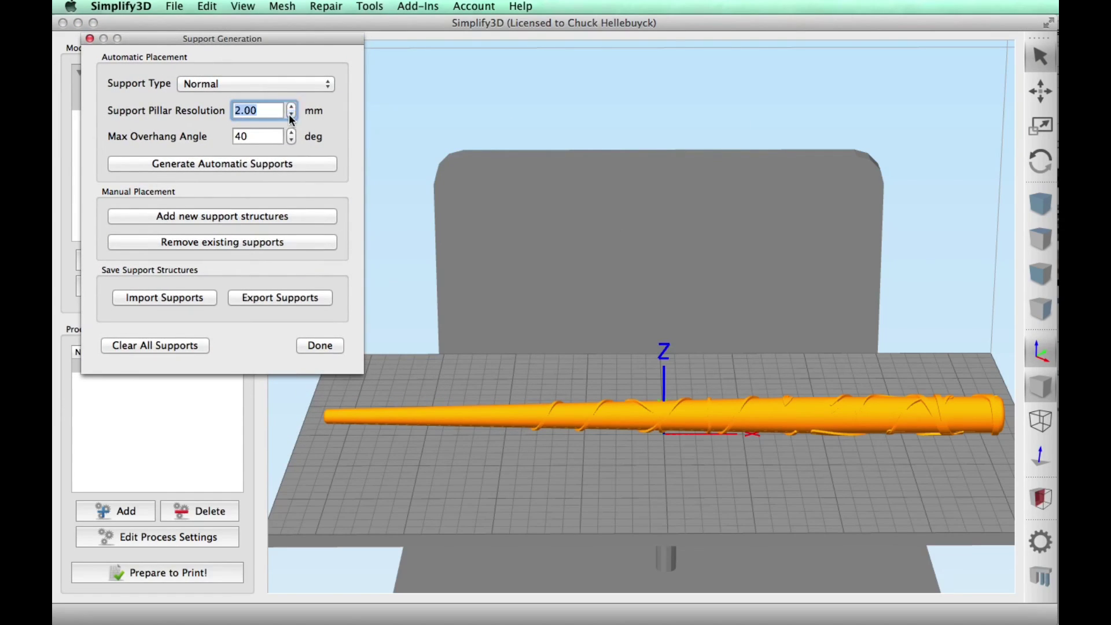
click(328, 91)
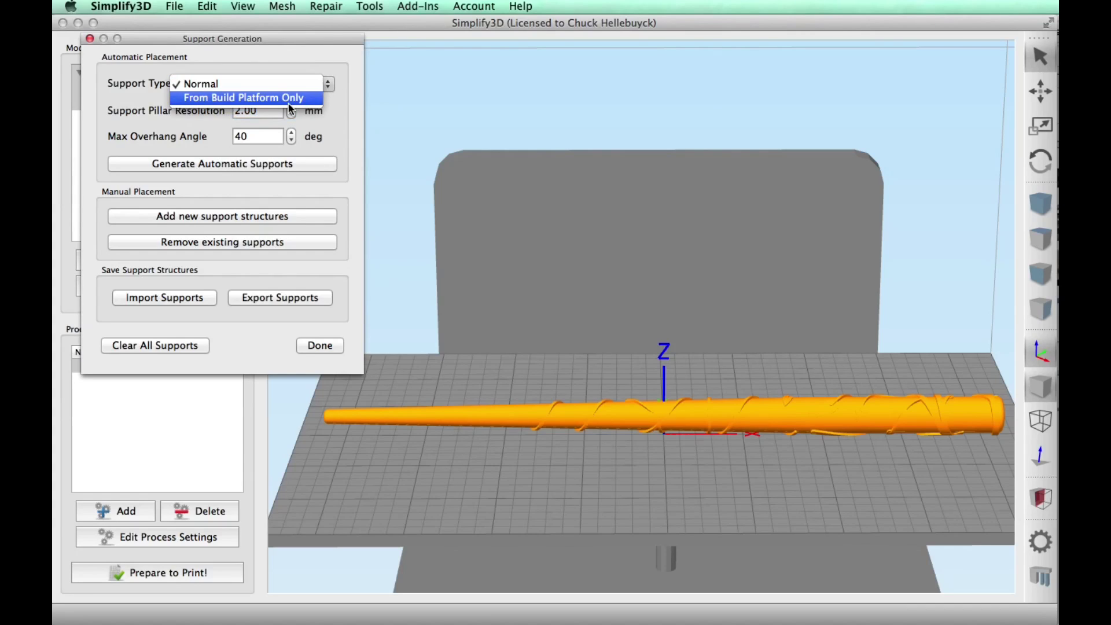
click(243, 97)
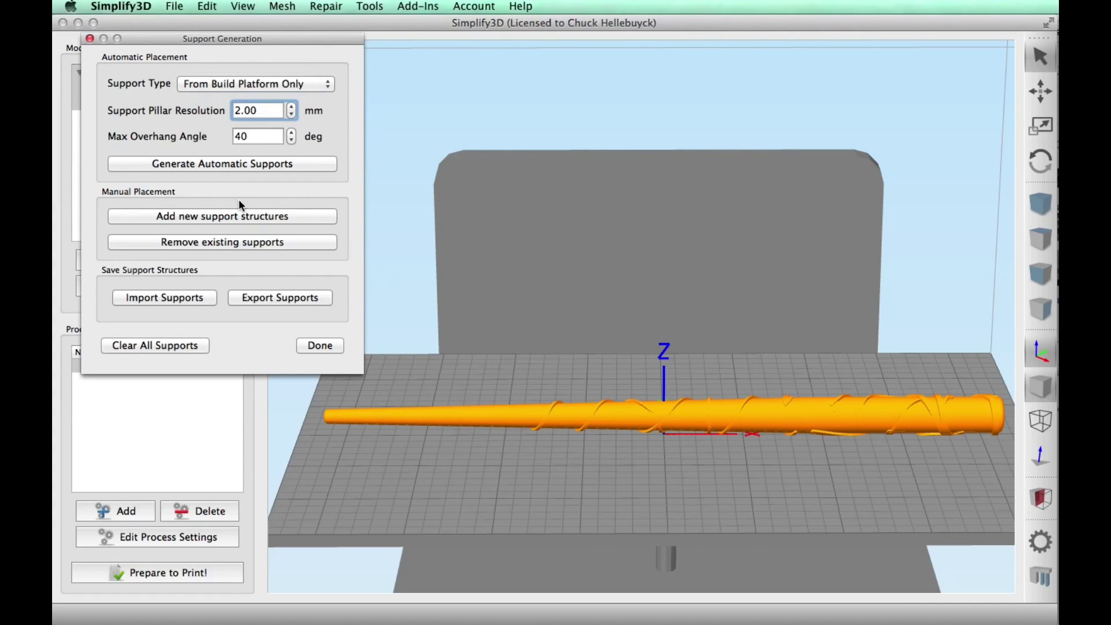
click(243, 165)
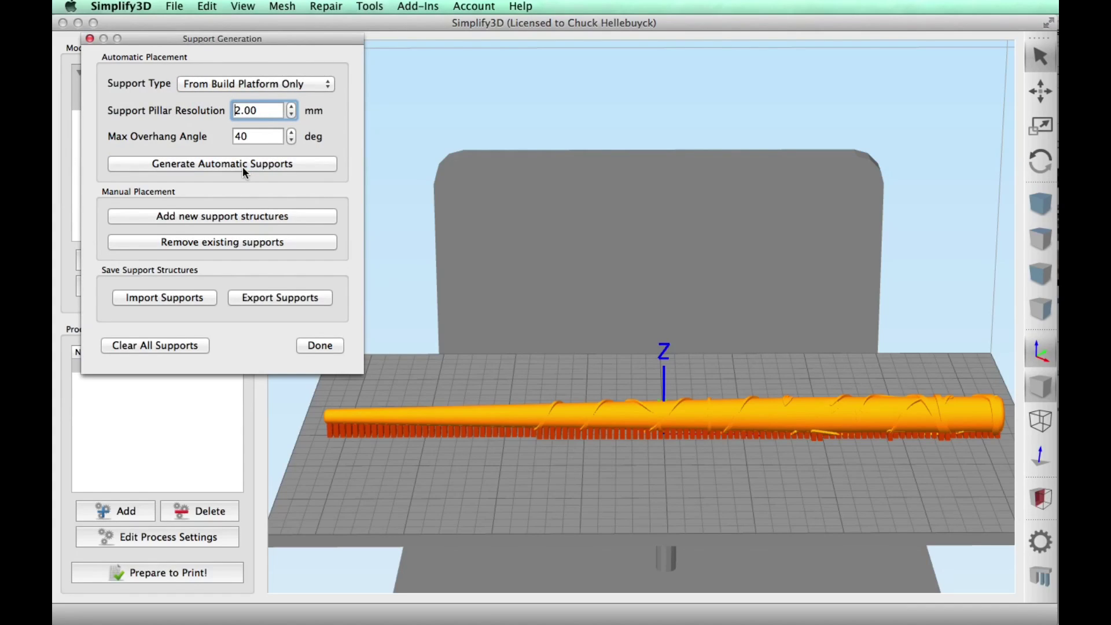
- Remove an unwanted support pillar from under the middle of the wand
drag(849, 460, 798, 465)
drag(857, 493, 623, 404)
scroll(708, 407, up, 5)
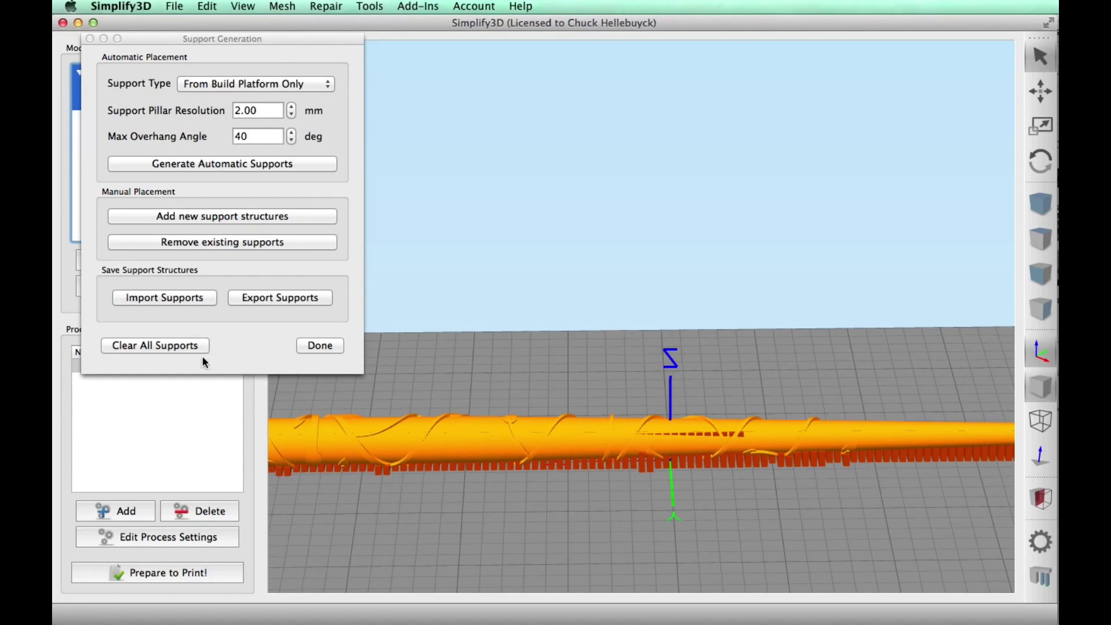
click(209, 243)
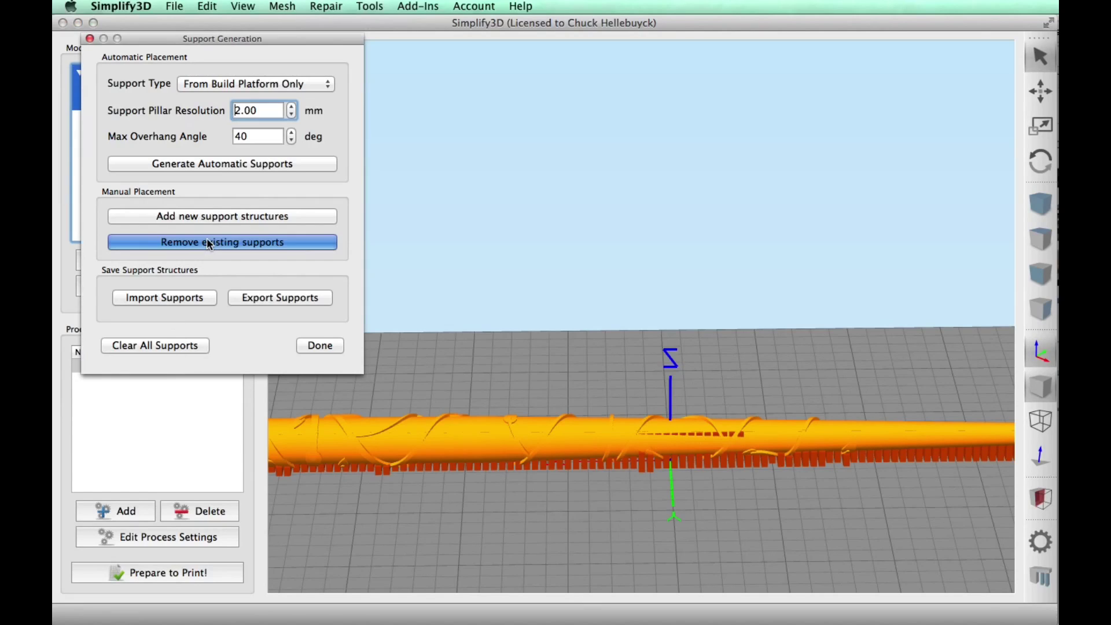
click(742, 433)
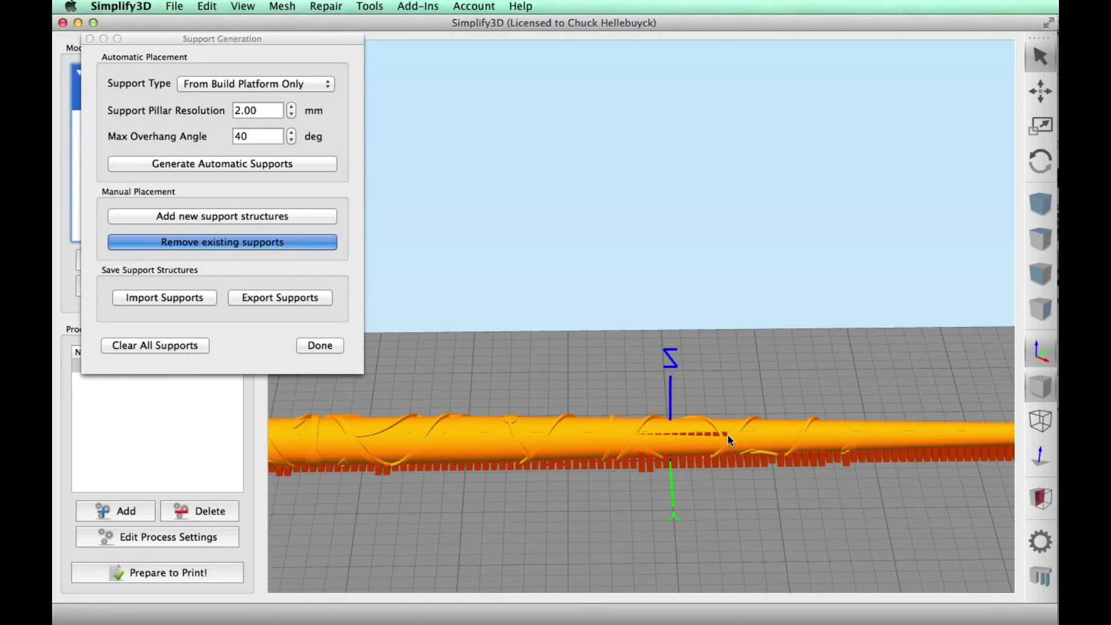
drag(717, 432, 641, 434)
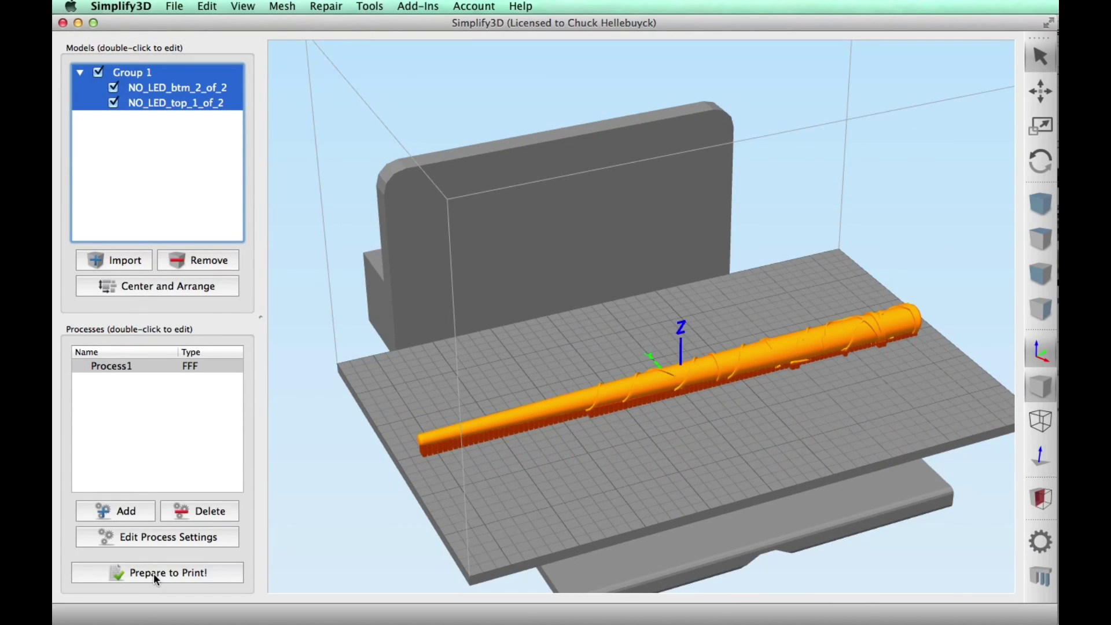
- Slice the supported Hermione wand and colour the preview by toolhead, then by feature type
click(154, 573)
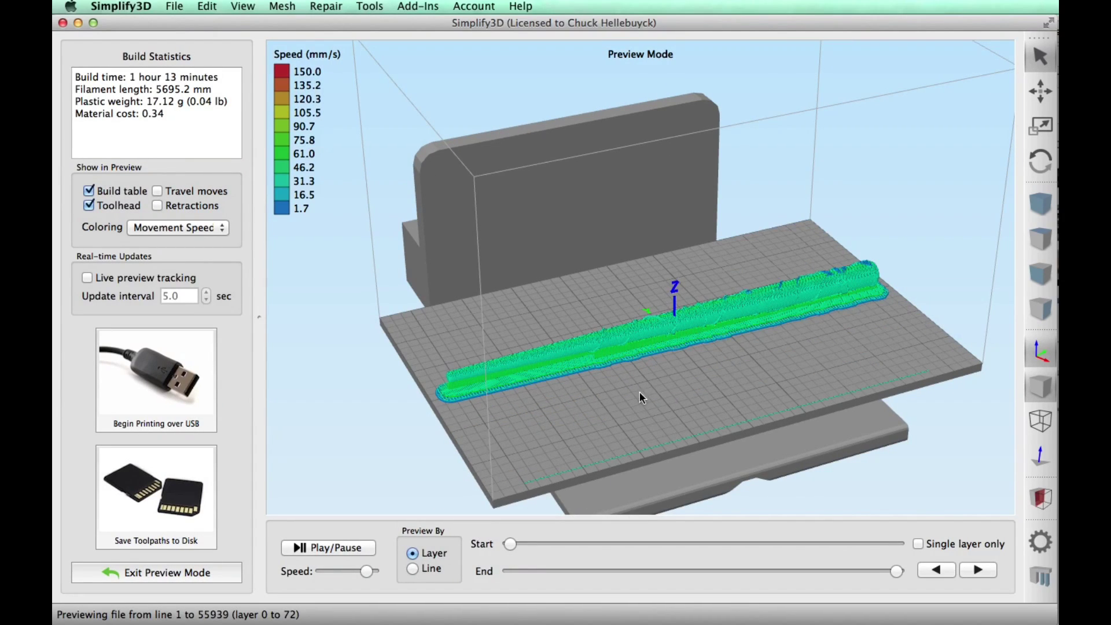
scroll(639, 394, up, 5)
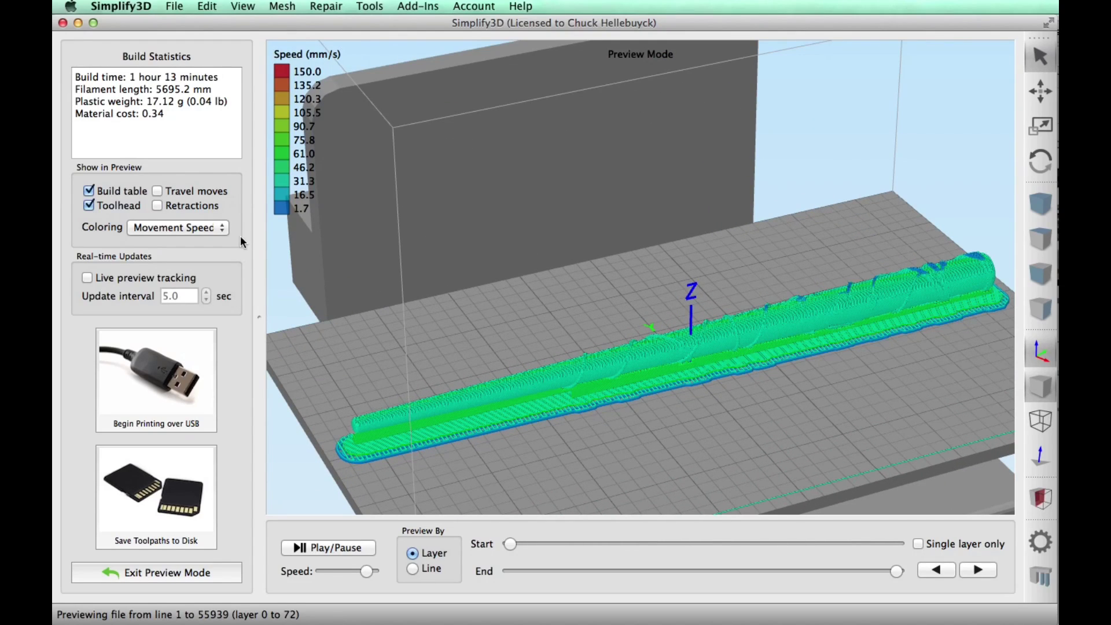
click(222, 228)
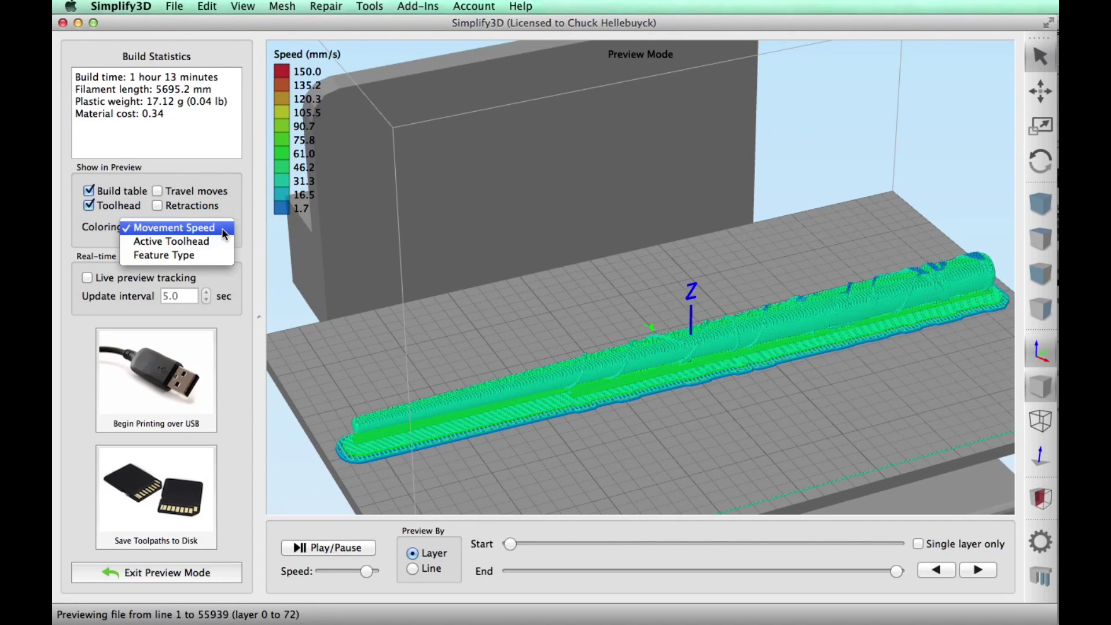
click(219, 241)
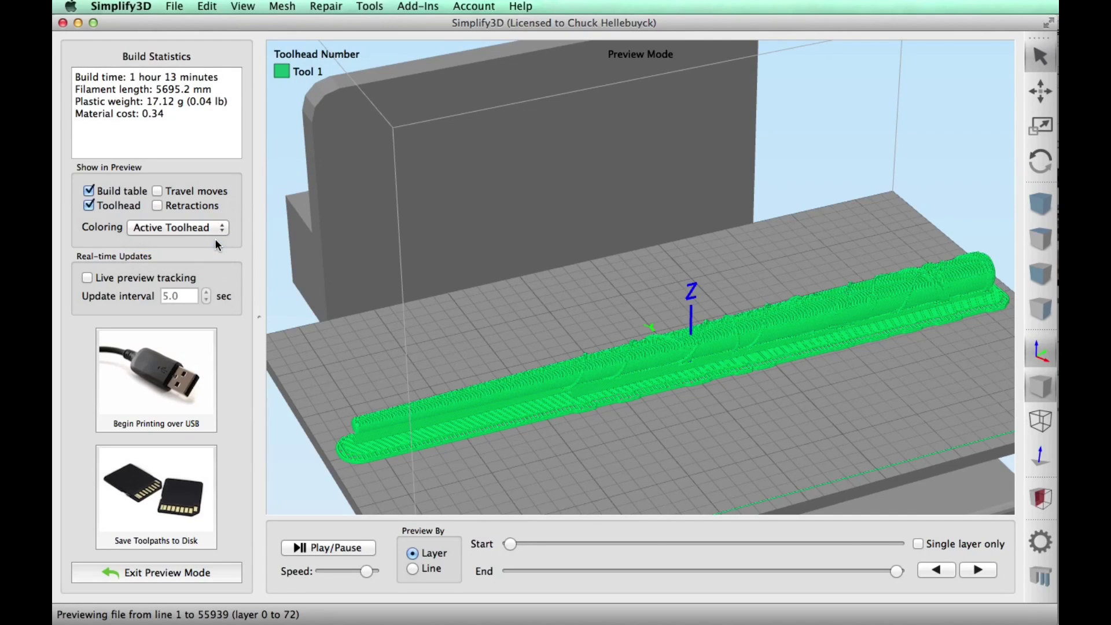
click(227, 231)
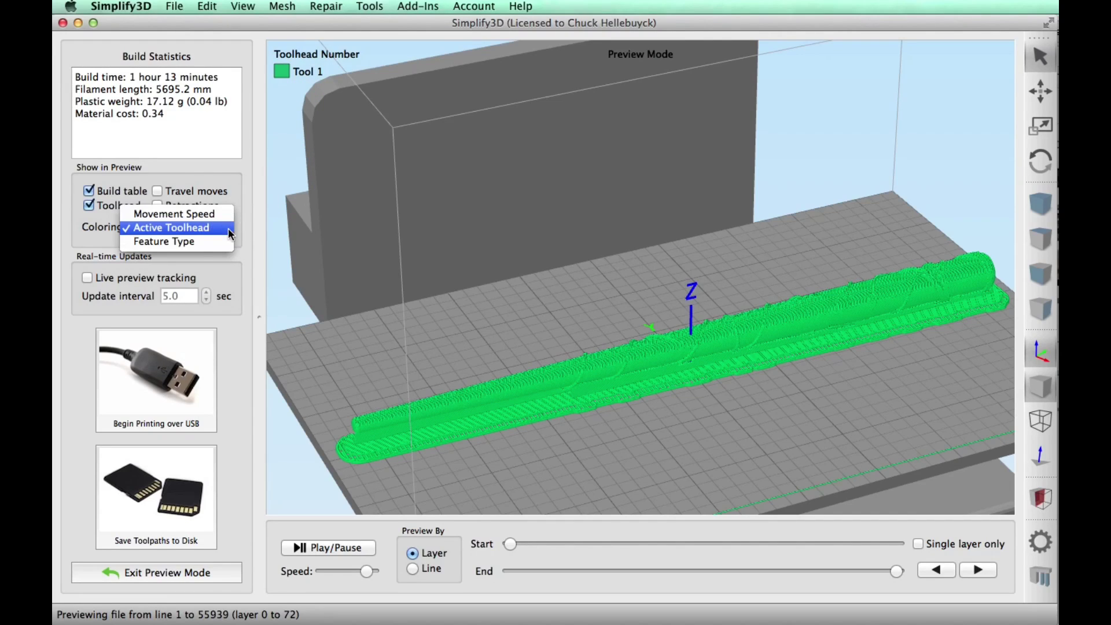
click(199, 241)
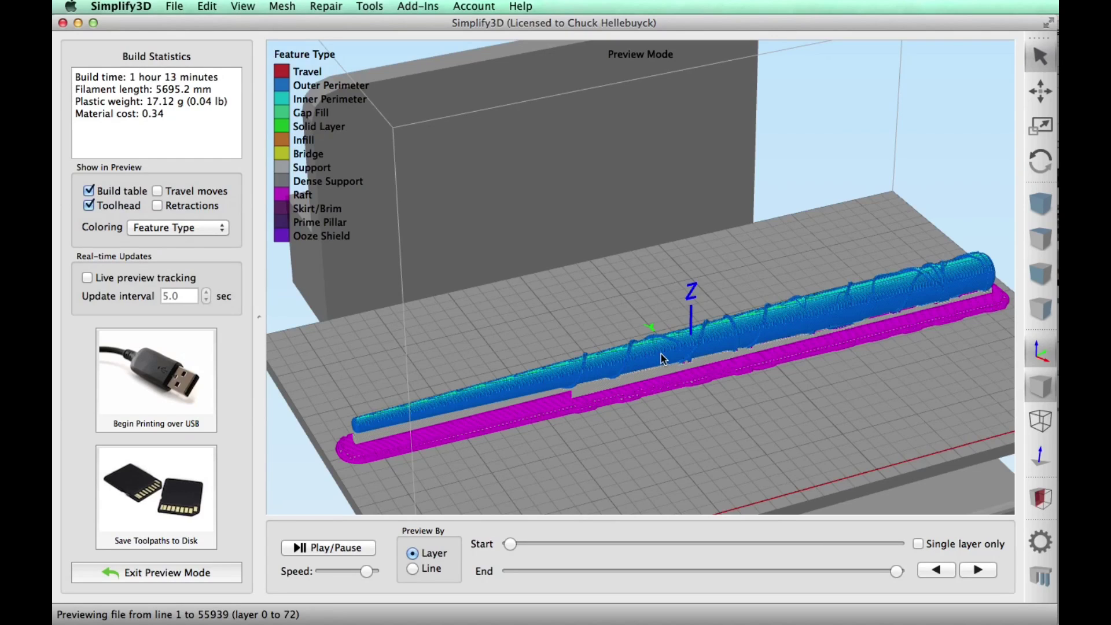
drag(896, 572, 731, 573)
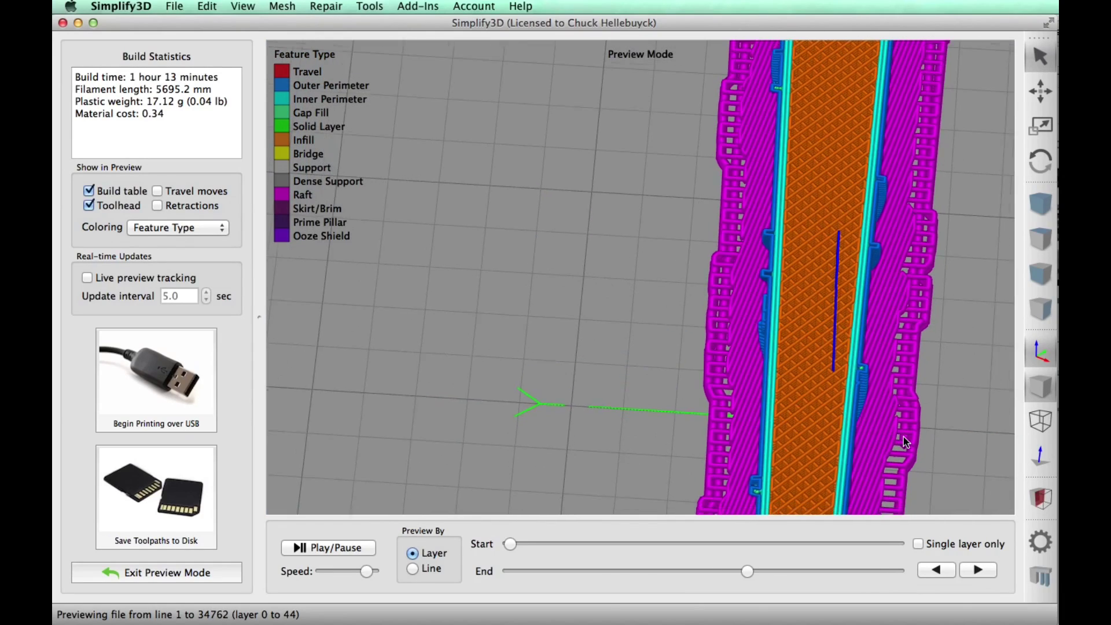
scroll(904, 438, down, 5)
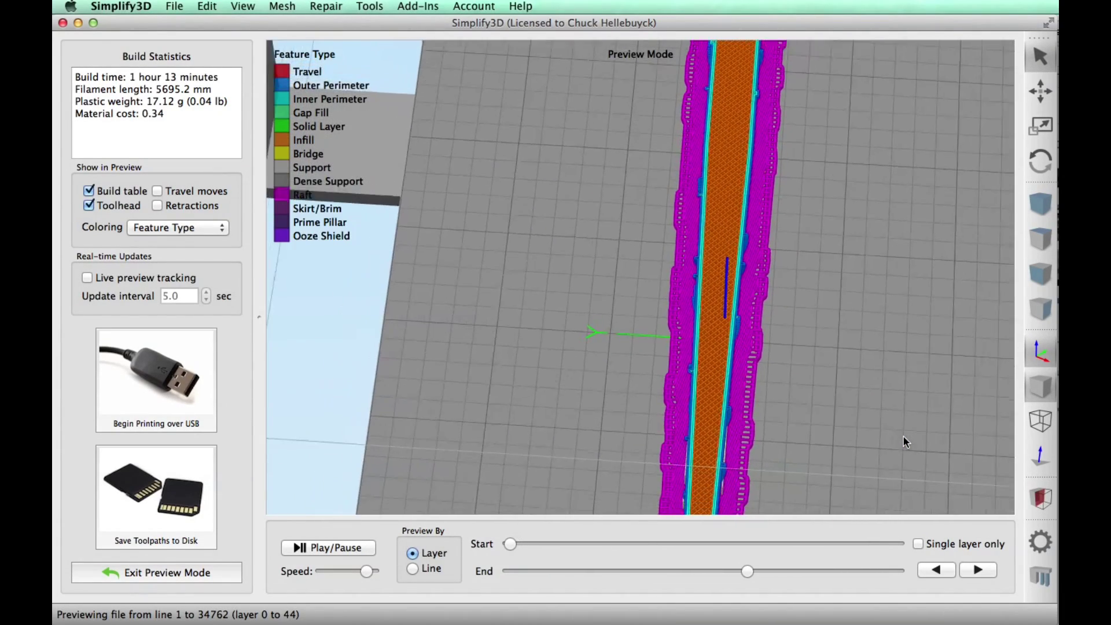
scroll(902, 442, down, 2)
drag(901, 438, 841, 473)
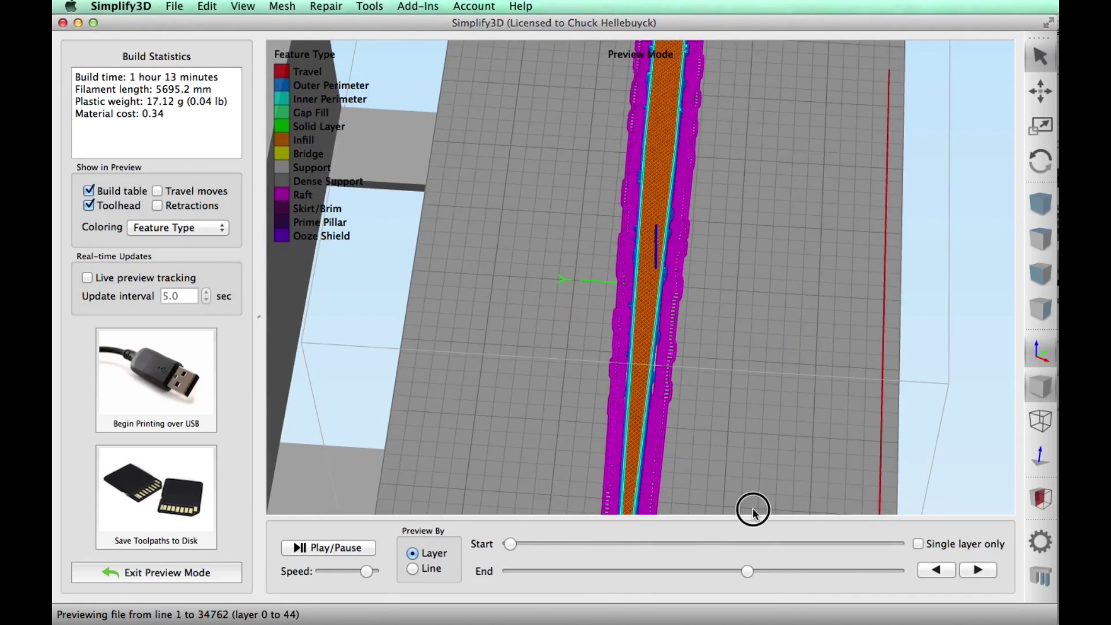
drag(753, 511, 536, 411)
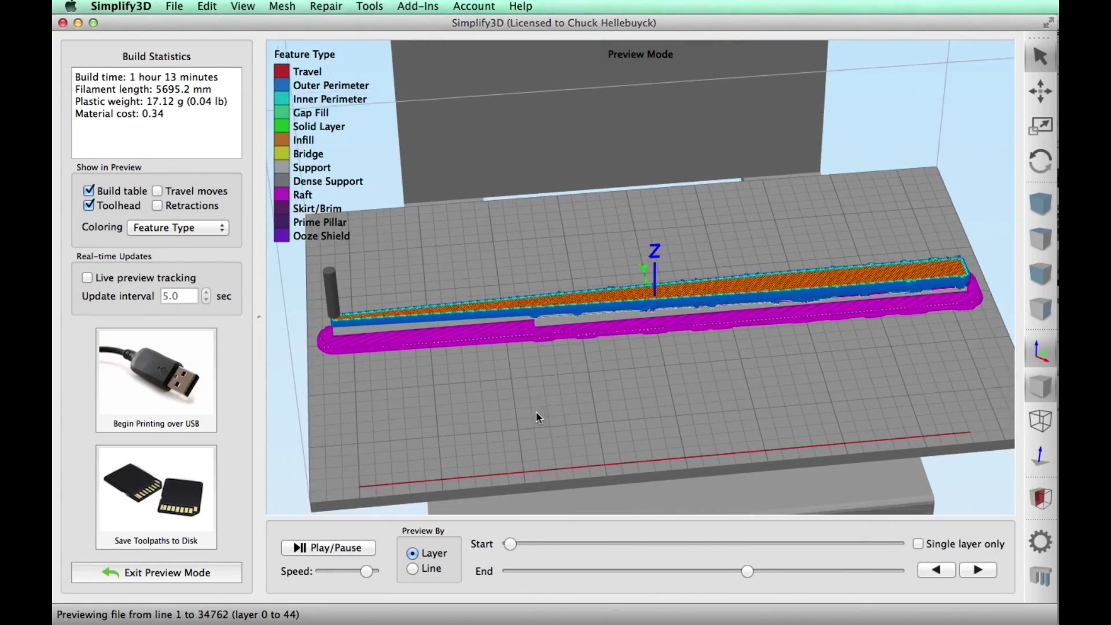
drag(746, 572, 916, 574)
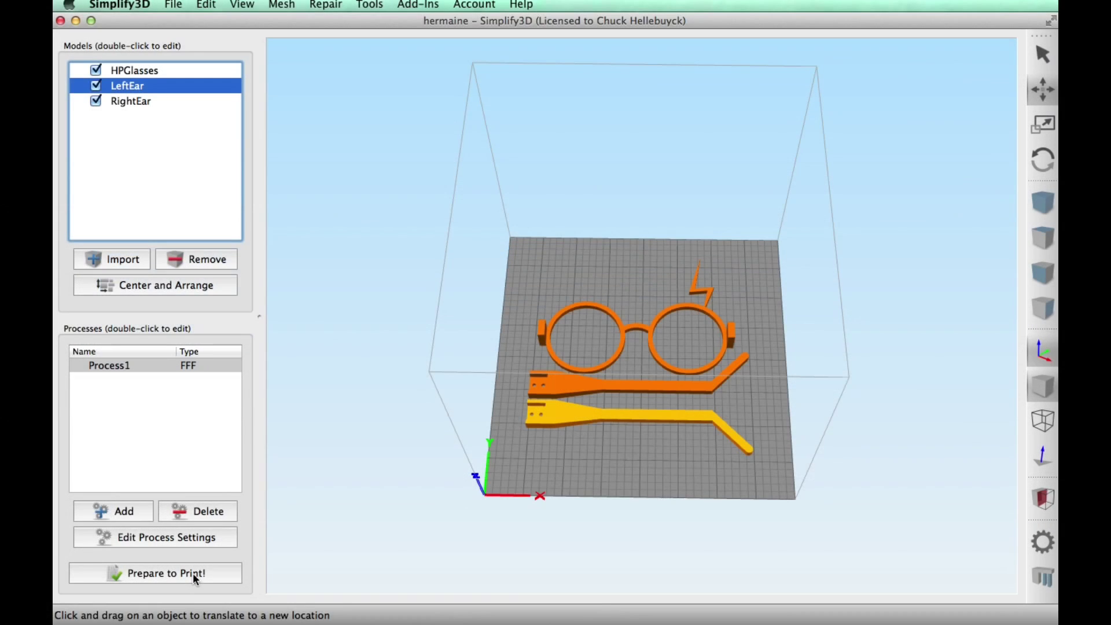
- Slice the HPGlasses frame with LeftEar and RightEar, estimated at 1 hour 12 minutes and 13.72 g
click(192, 572)
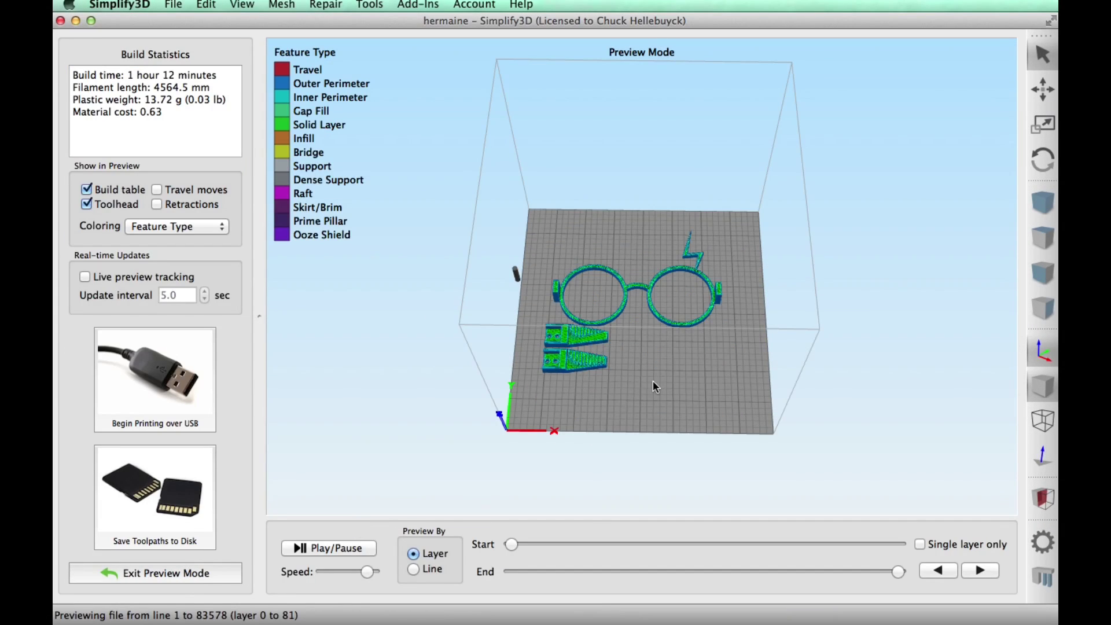
- Zoom into the glasses toolpath preview, spot the incomplete ear arms, and exit preview mode
scroll(653, 380, up, 3)
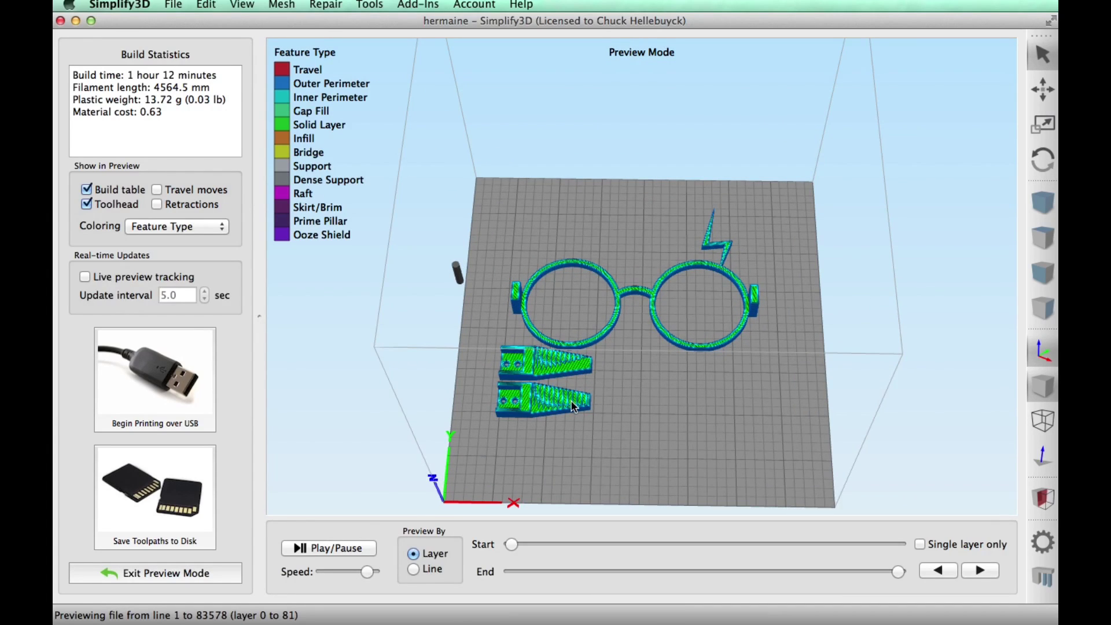
click(186, 574)
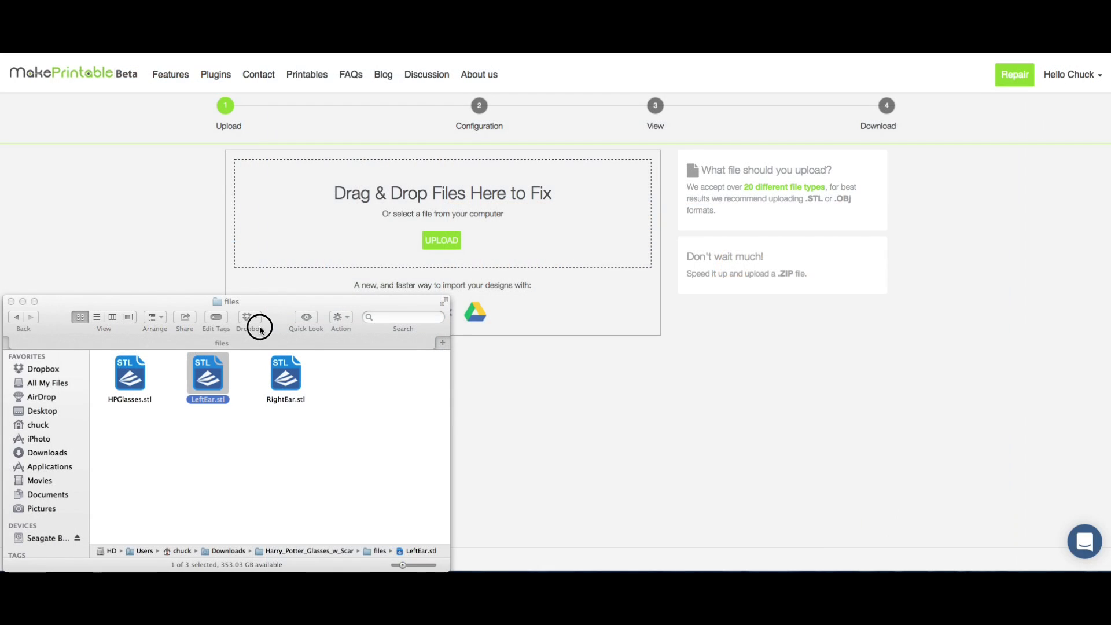
- Upload LeftEar.stl to MakePrintable, repair it at HIGH fix quality, and download it as STL
drag(260, 329, 440, 194)
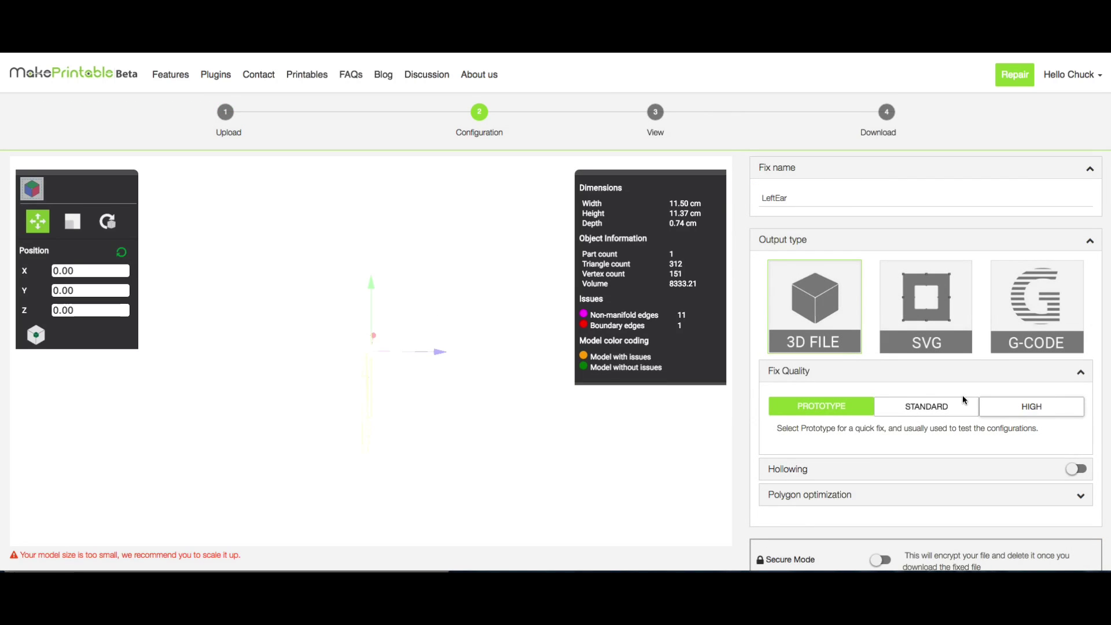
click(1021, 406)
scroll(949, 395, down, 1)
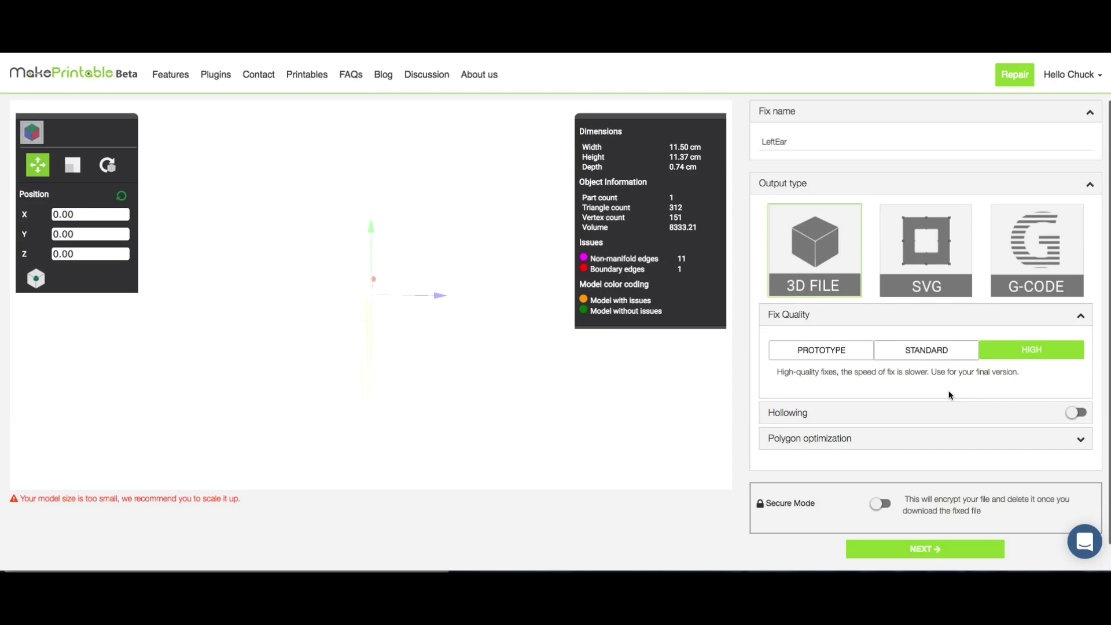
click(928, 524)
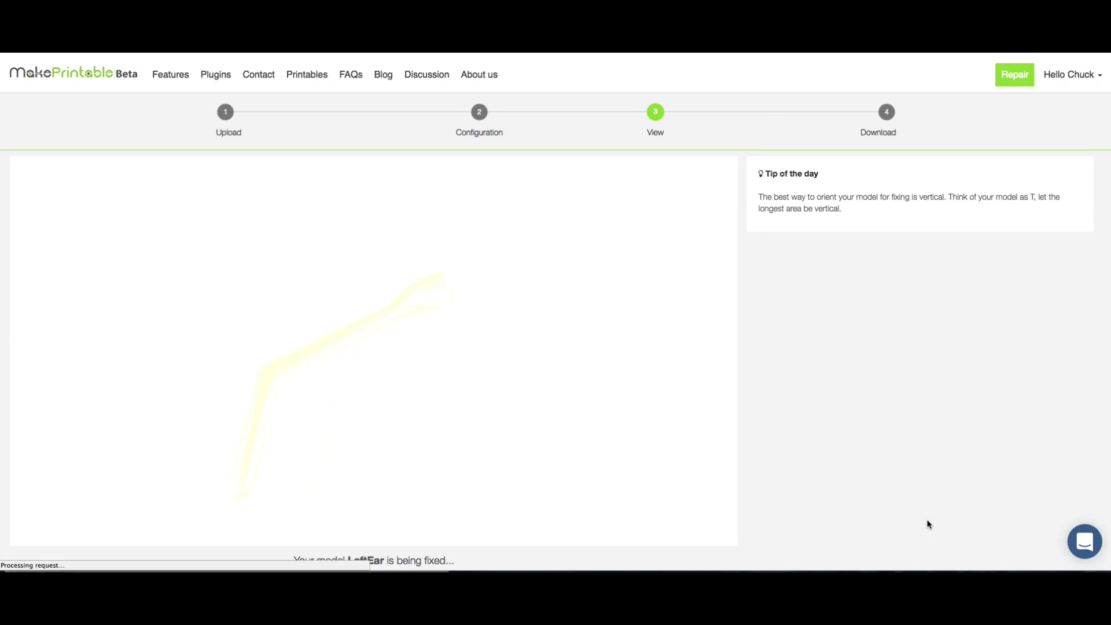
click(925, 351)
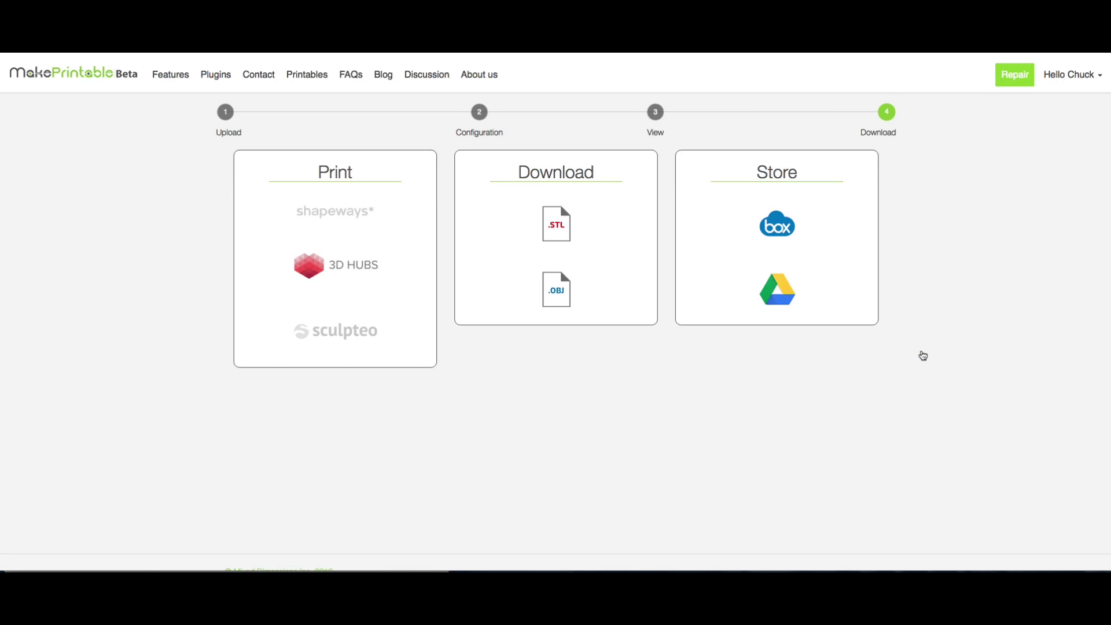
click(553, 223)
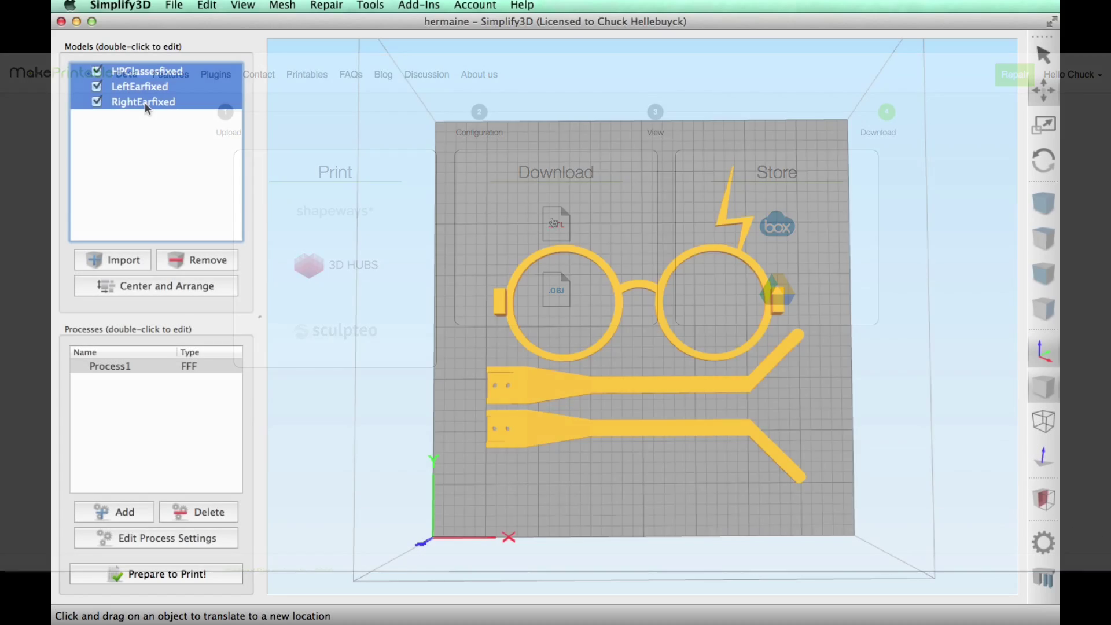
- Slice RightEarfixed, LeftEarfixed and HPGlassesfixed together and tilt the 84-layer preview to an angle
click(144, 102)
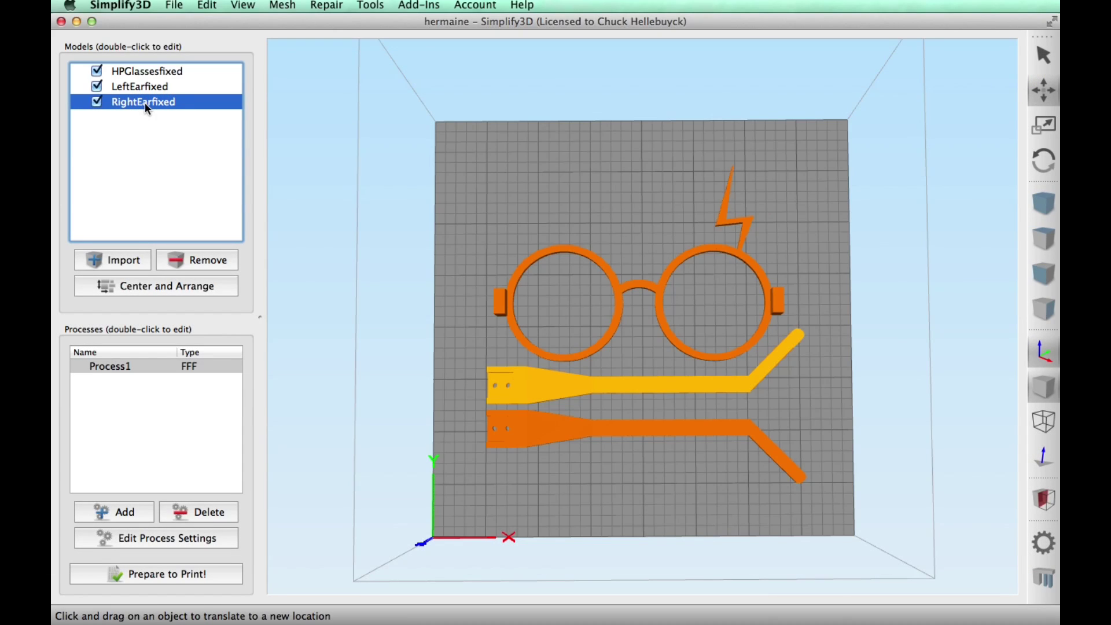
click(145, 91)
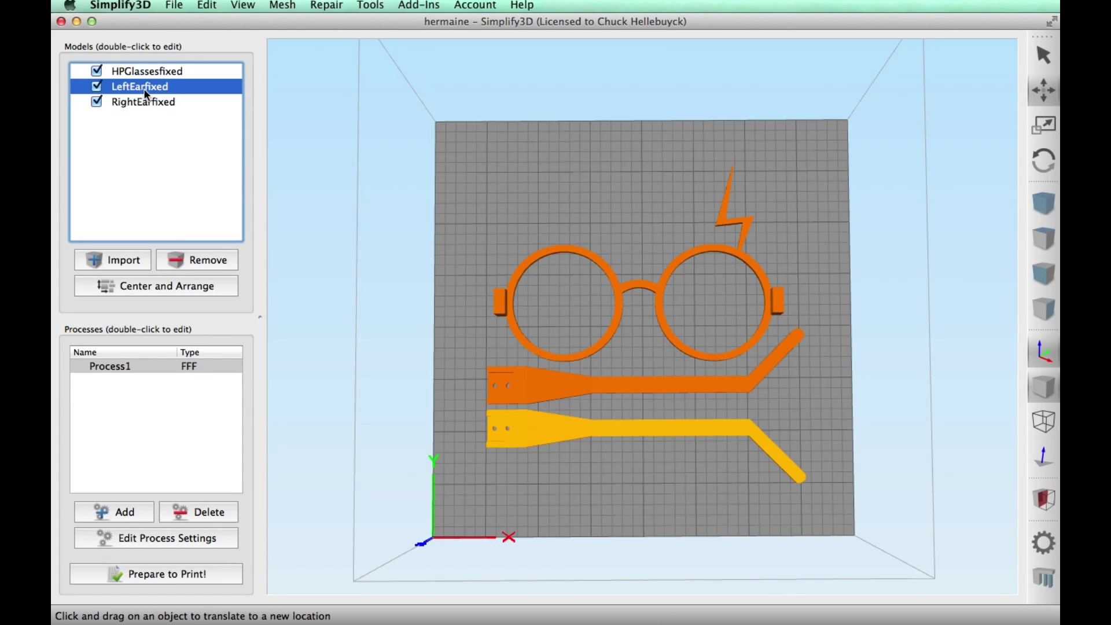
click(145, 71)
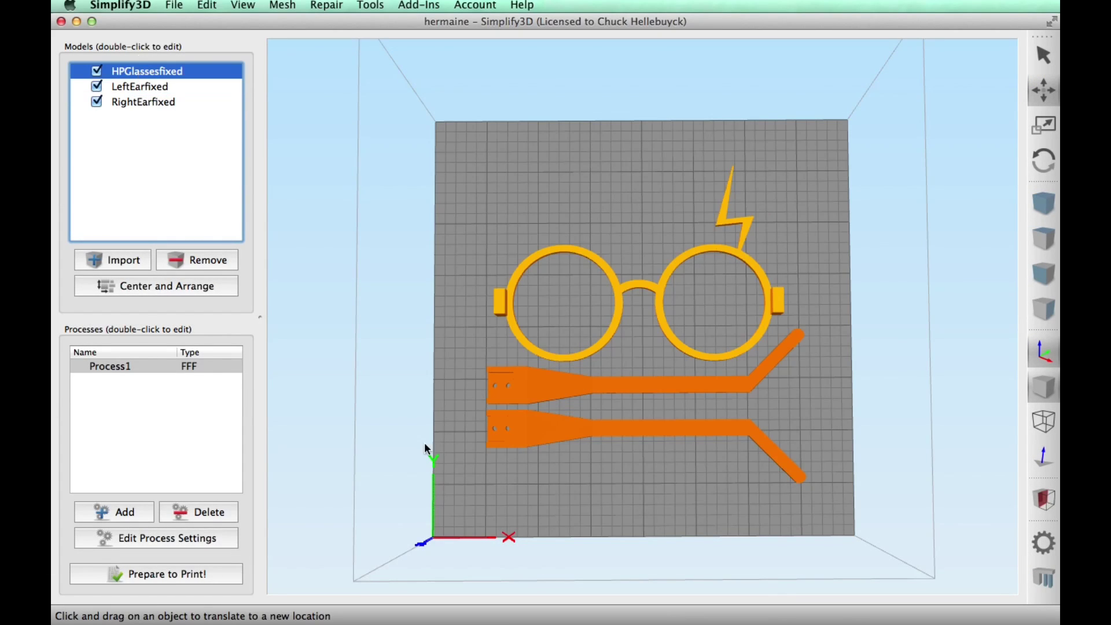
click(176, 575)
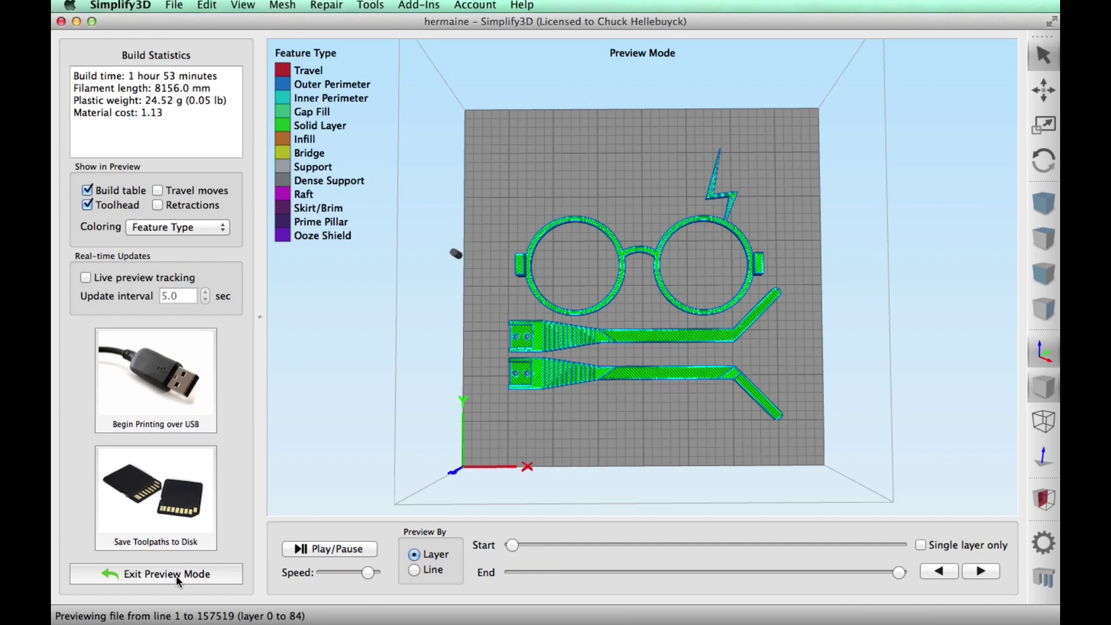
mouse_move(709, 424)
mouse_down()
mouse_move(702, 279)
mouse_move(685, 273)
mouse_move(644, 300)
mouse_move(624, 342)
mouse_move(803, 334)
mouse_move(702, 404)
mouse_up()
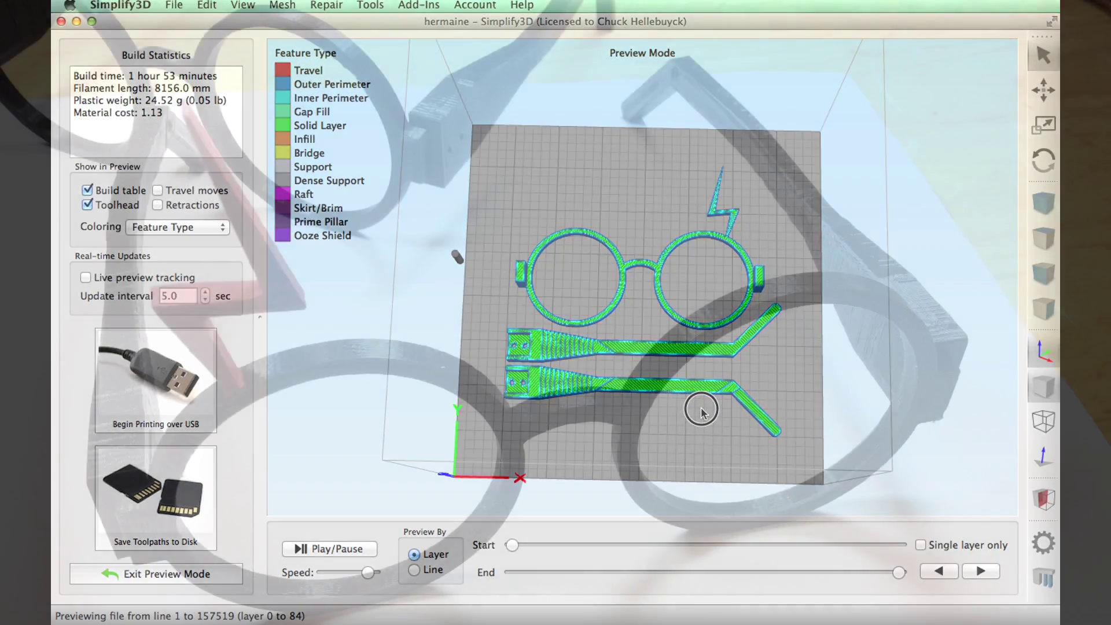